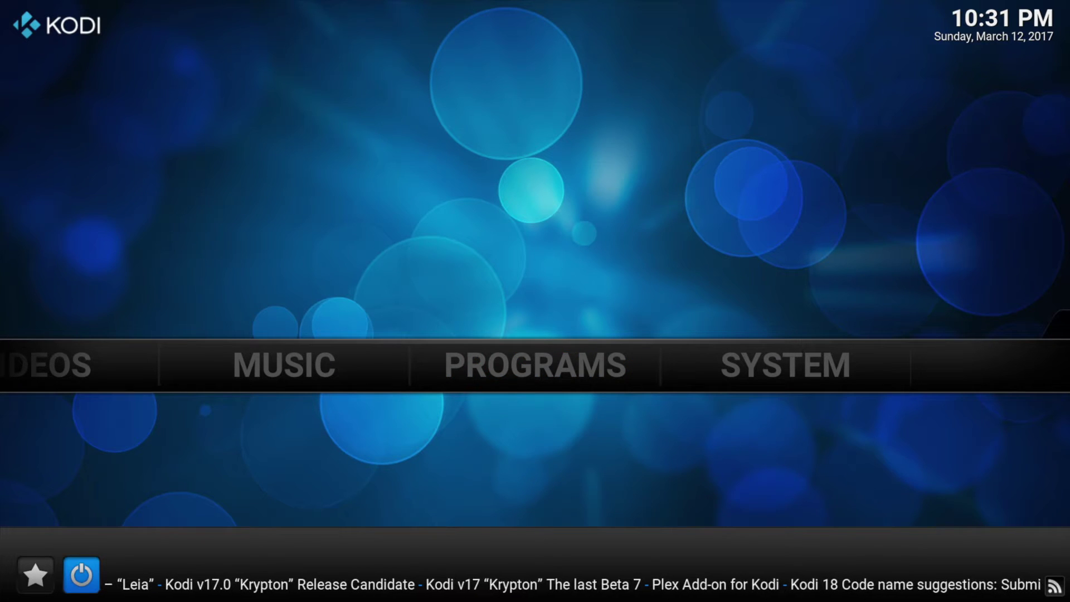
Step: Open File manager from the SYSTEM section of the Kodi home menu
key(Up)
key(Right)
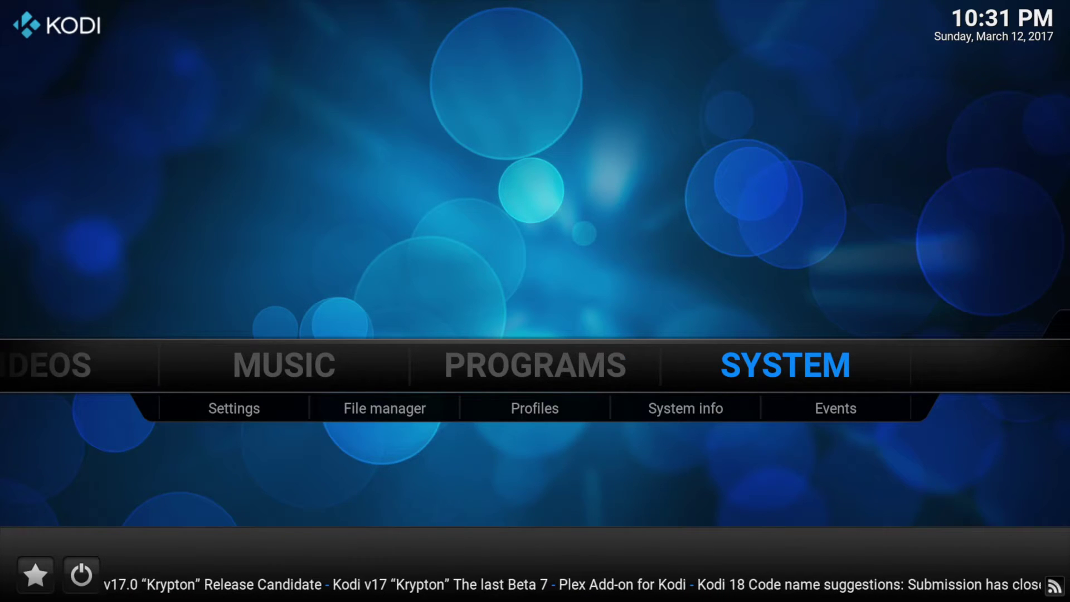
key(Down)
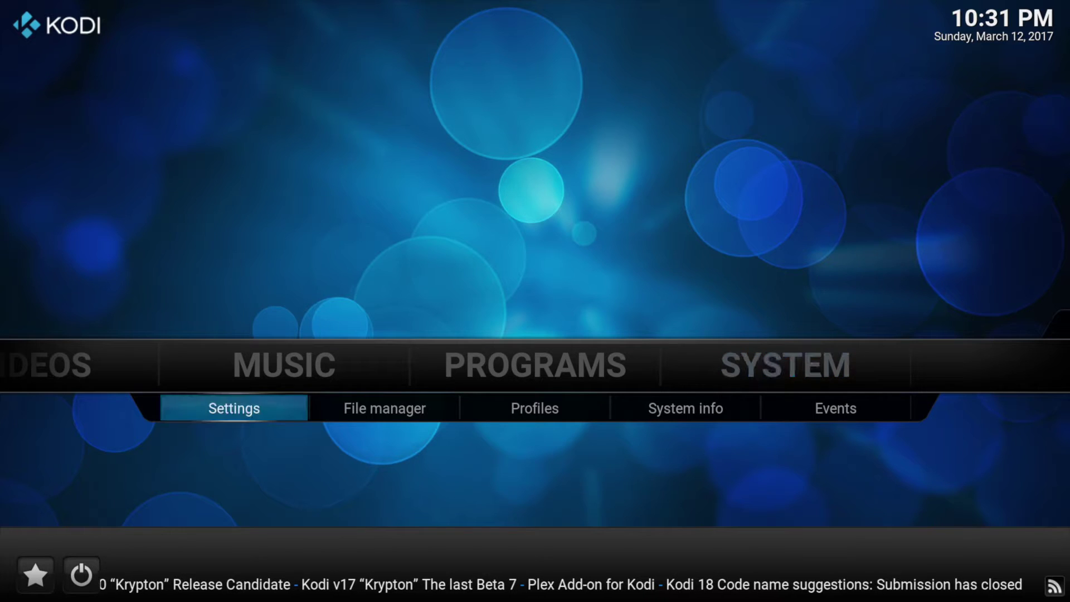
key(Right)
key(Return)
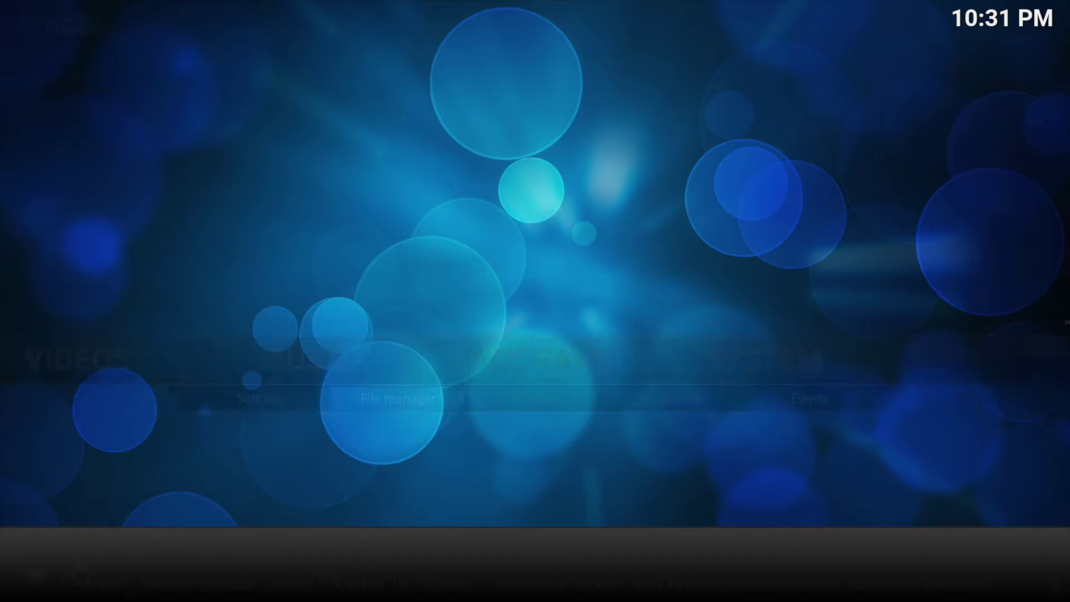
key(Down)
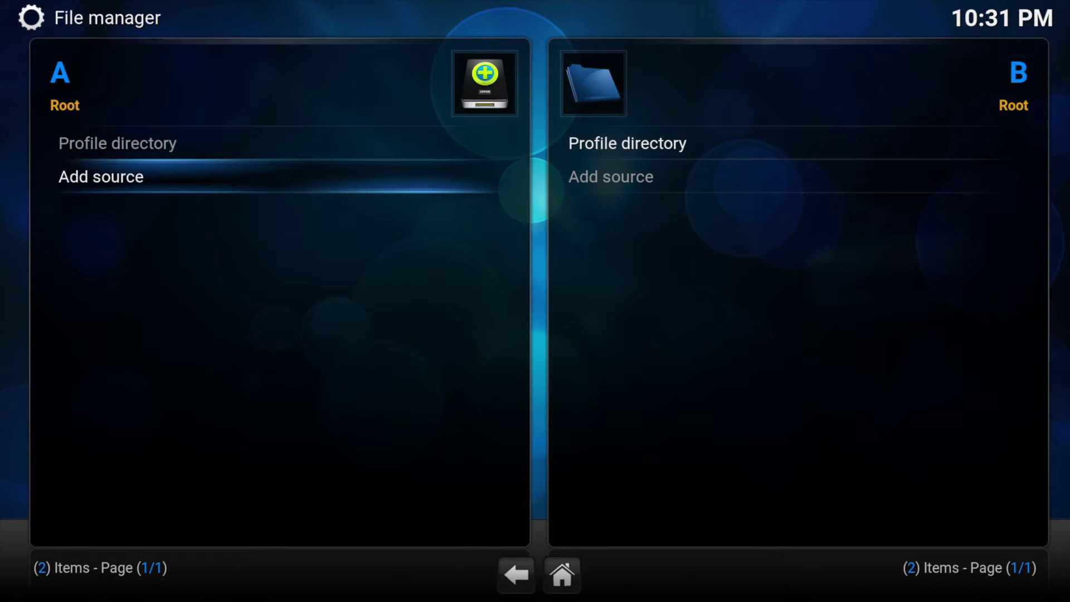
key(Return)
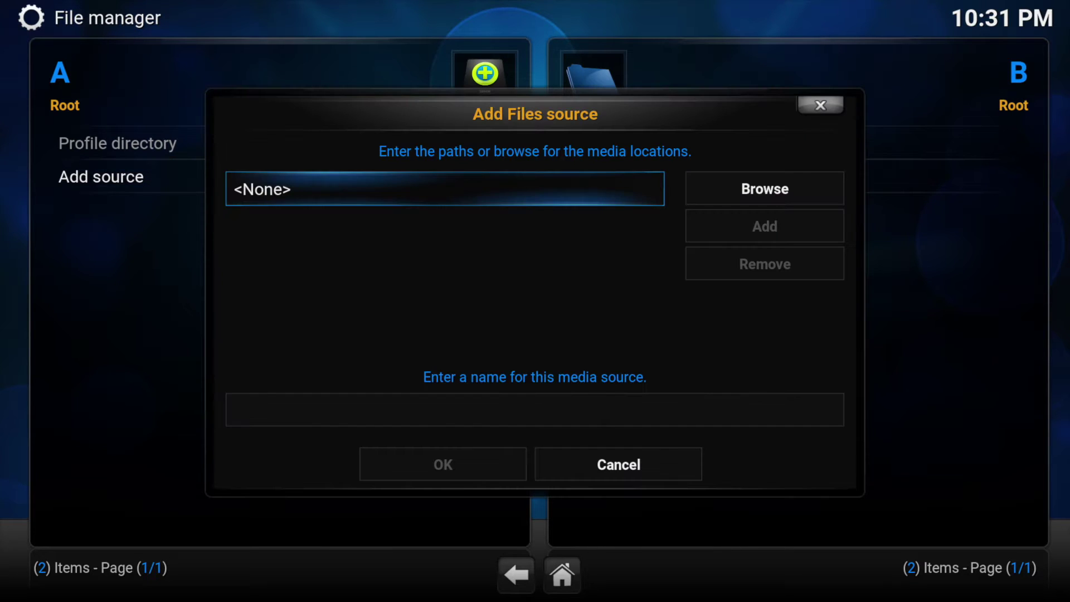
key(Return)
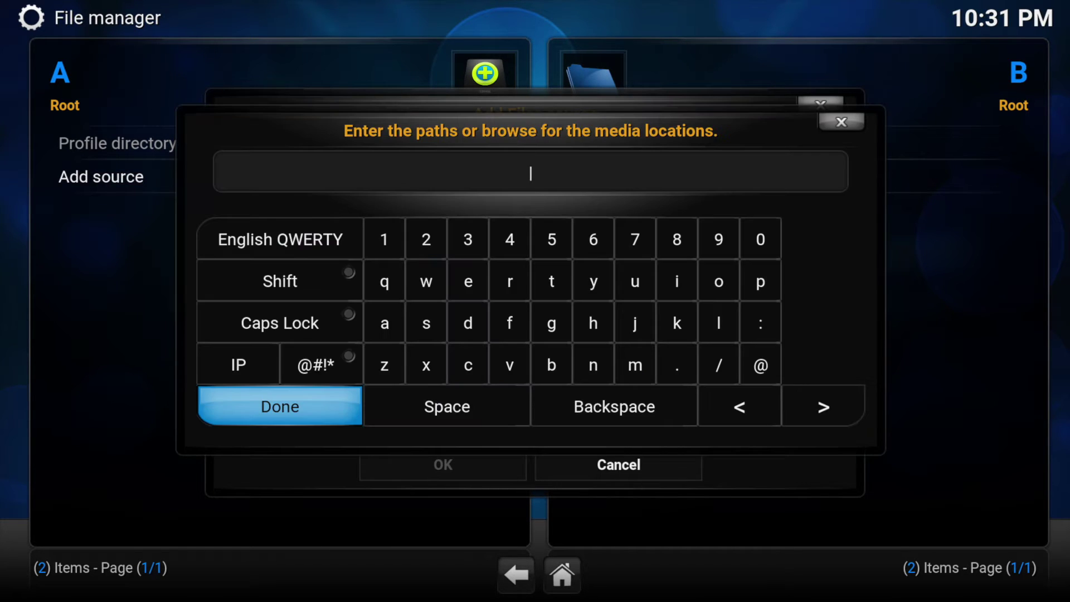
text(http://re)
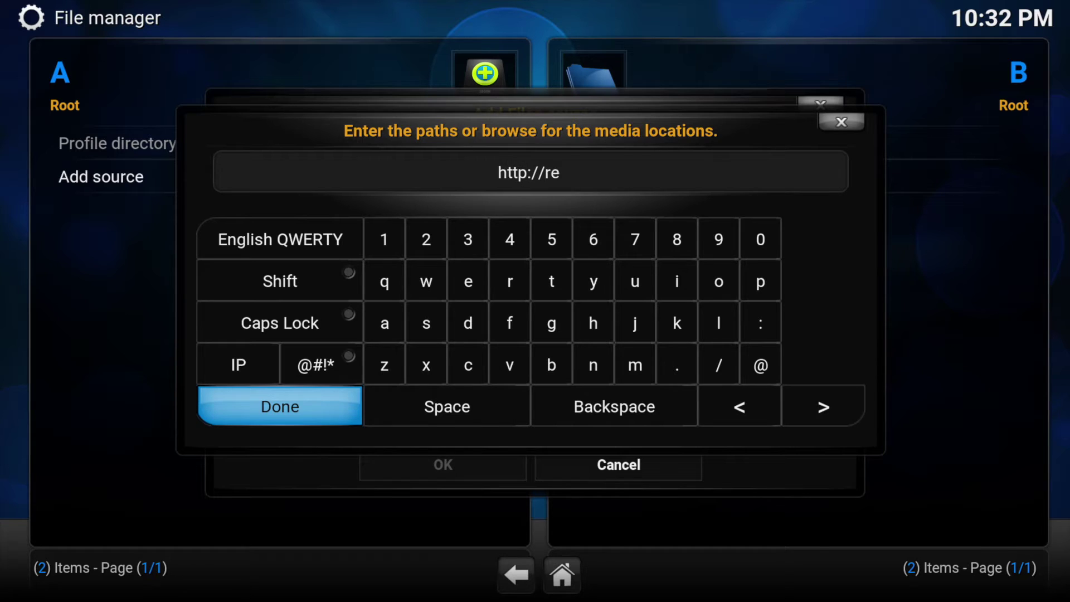
text(po.ares)
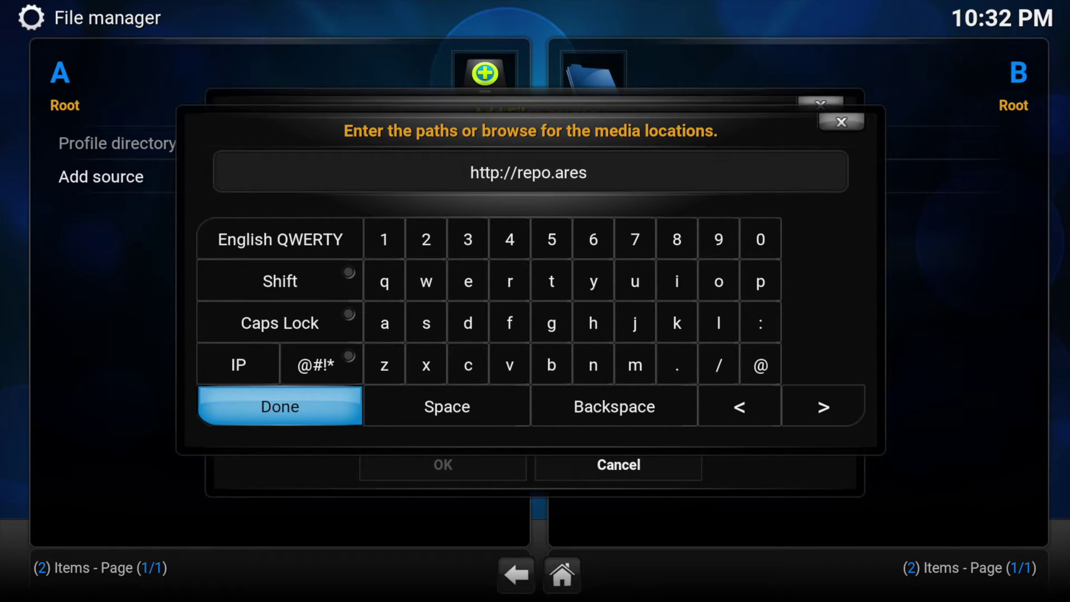
text(-)
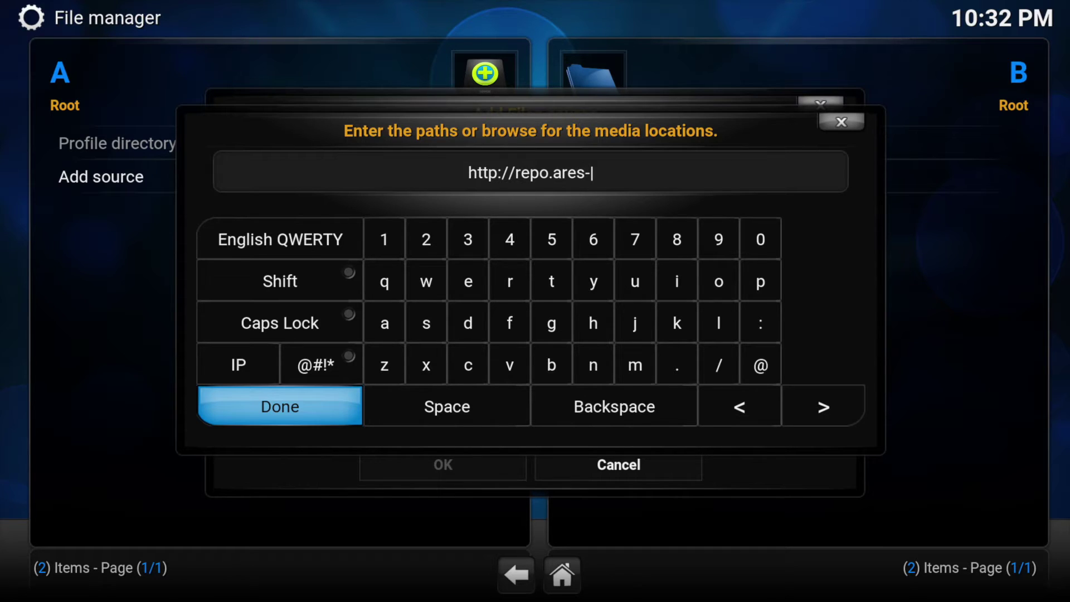
text(project)
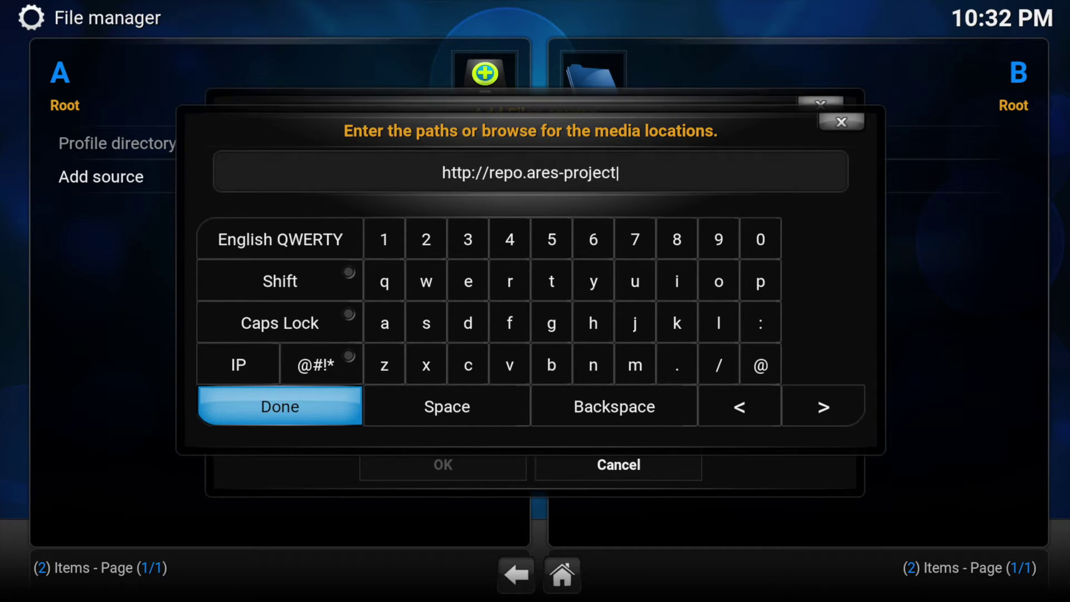
text(.com)
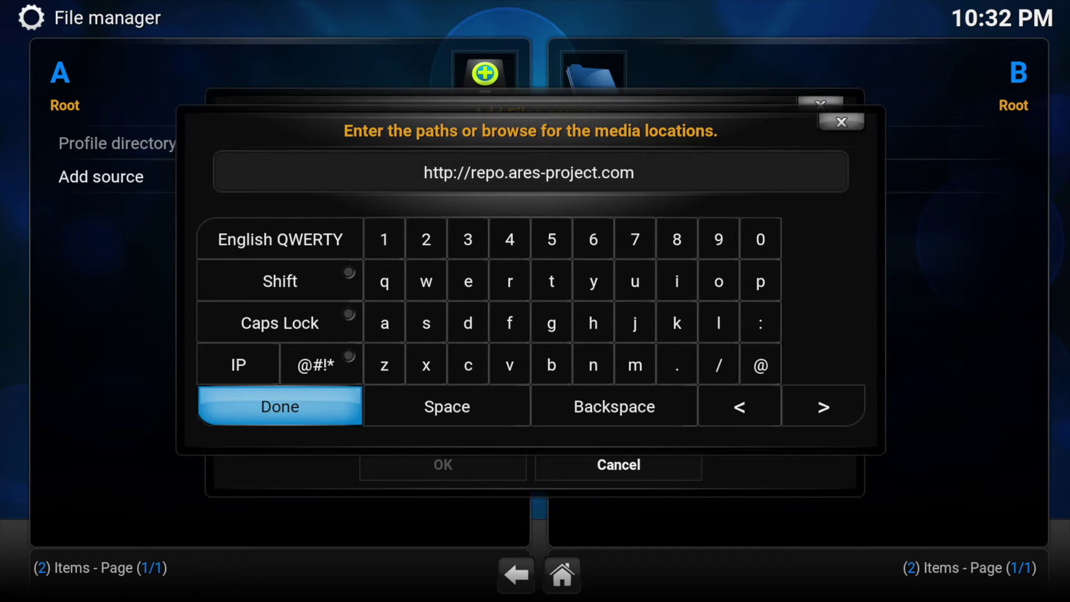
text(/magic)
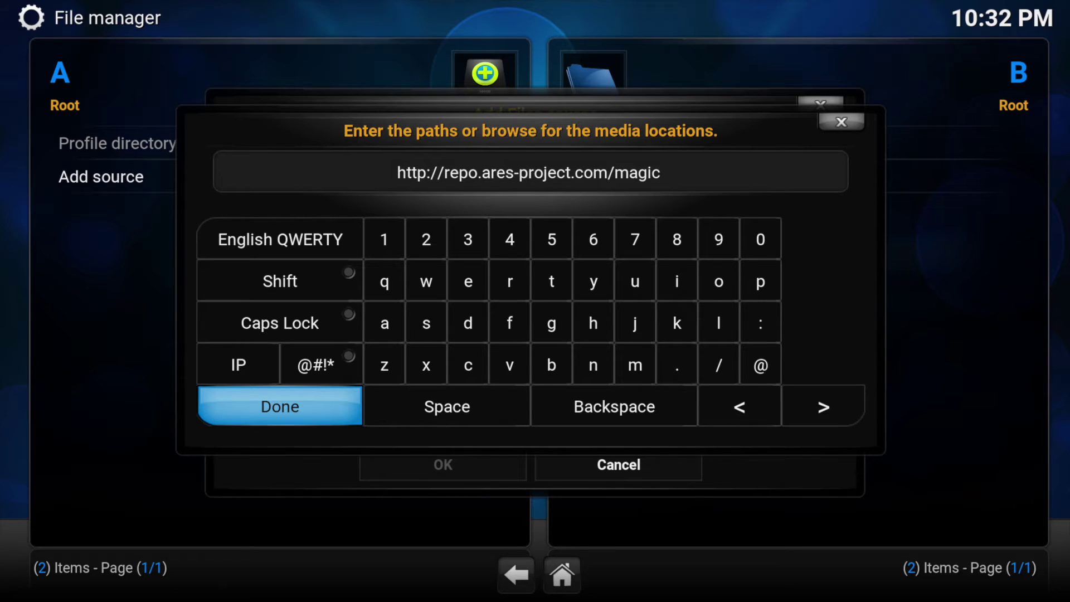
key(Return)
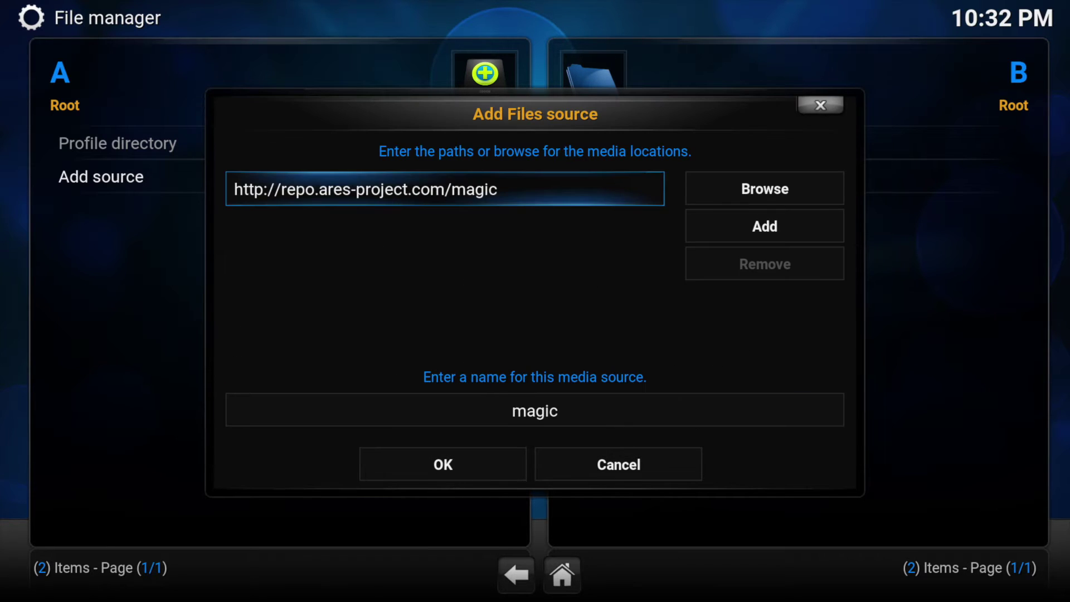
click(535, 411)
key(BackSpace)
key(BackSpace)
key(BackSpace)
key(BackSpace)
key(BackSpace)
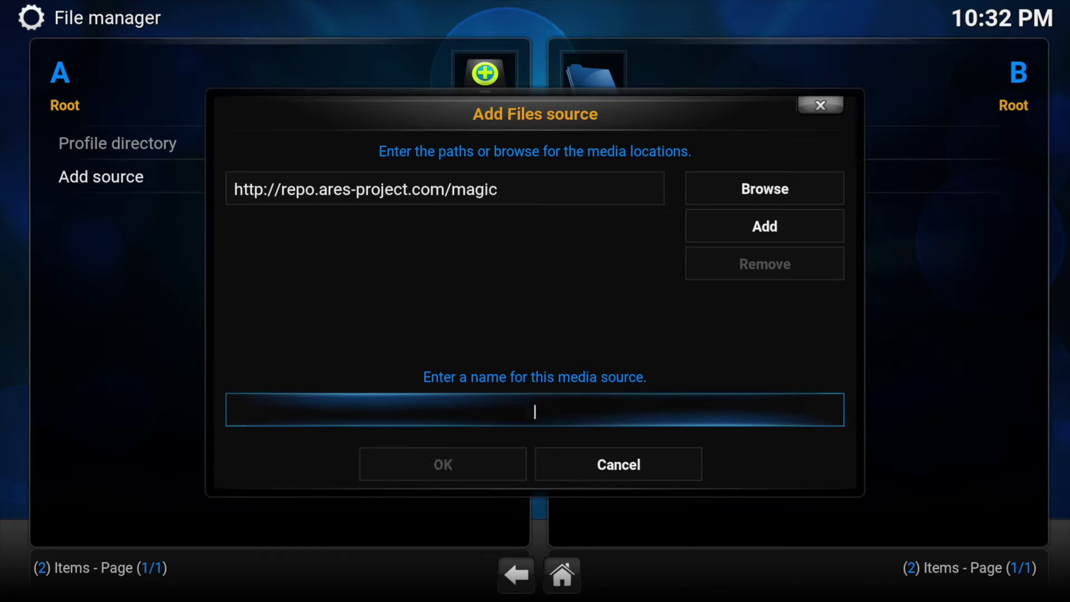
text(Ares)
key(Down)
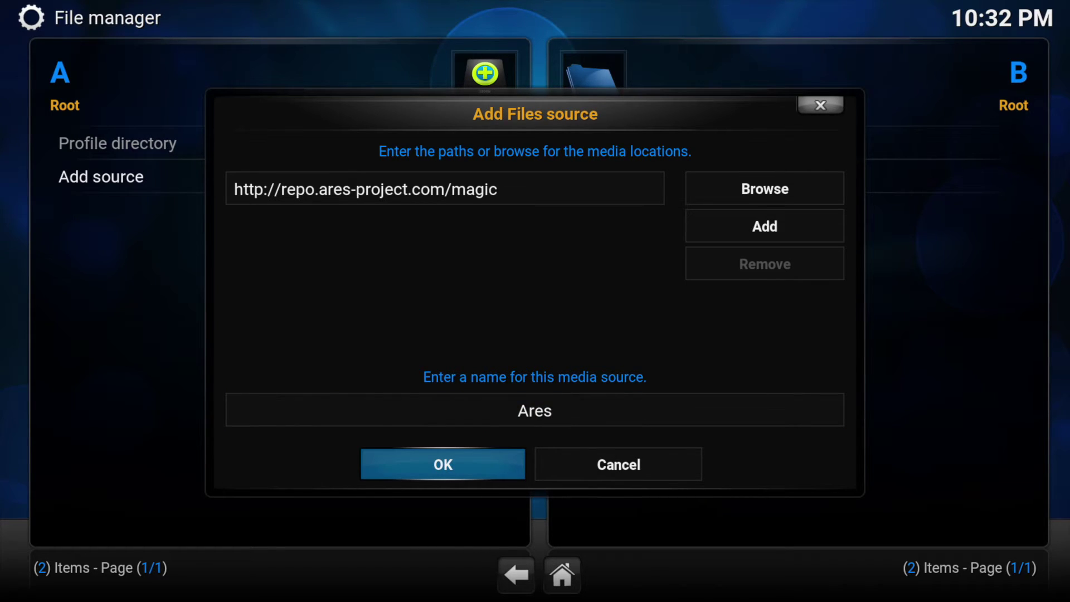
key(Return)
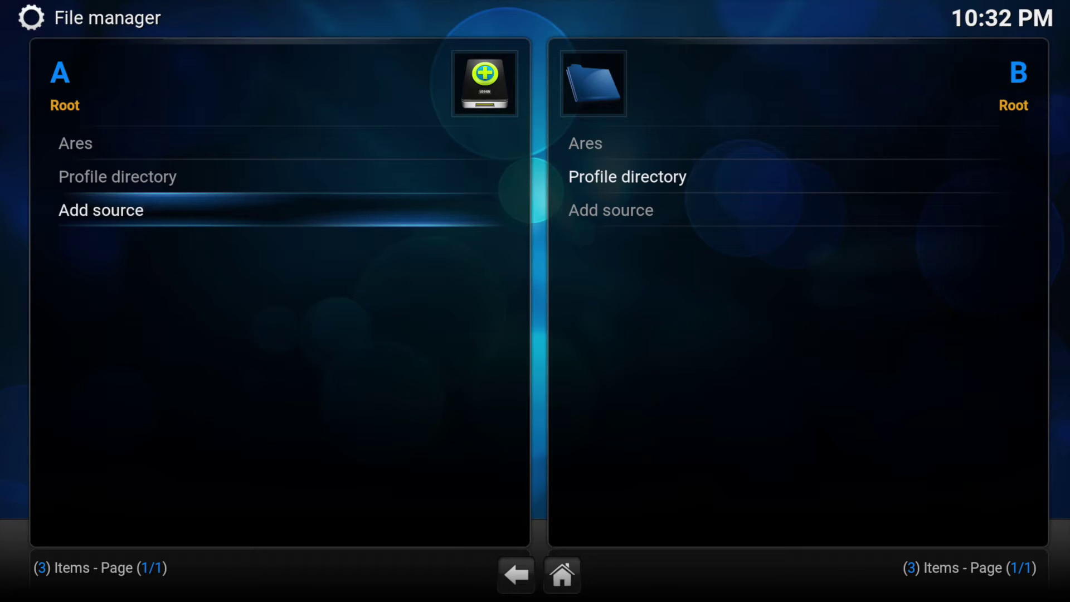
Step: Go from the home screen to Settings > Add-ons > Install from zip file
key(Escape)
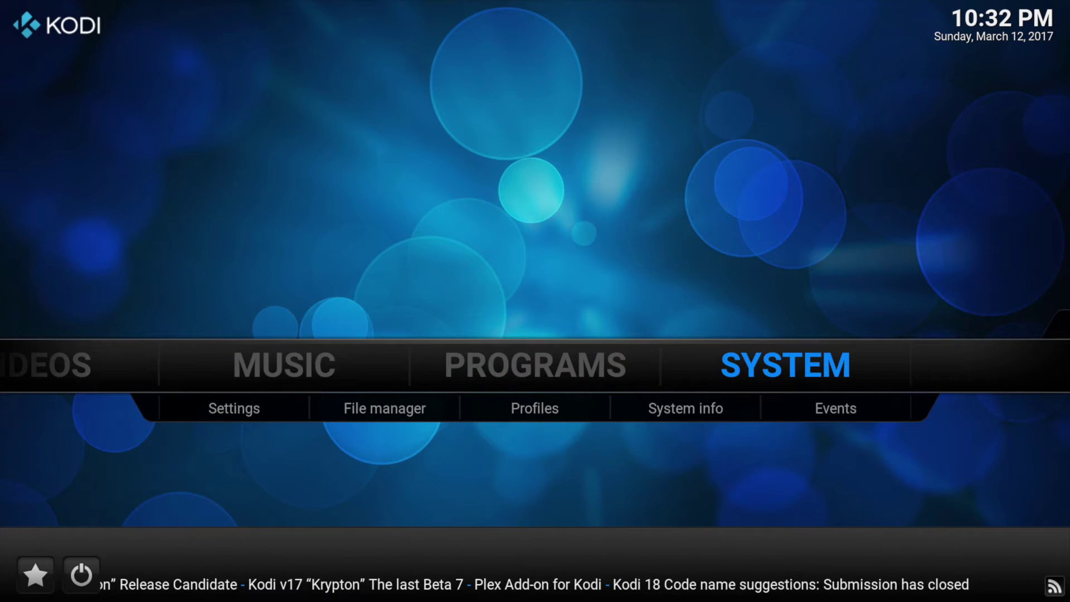
key(Return)
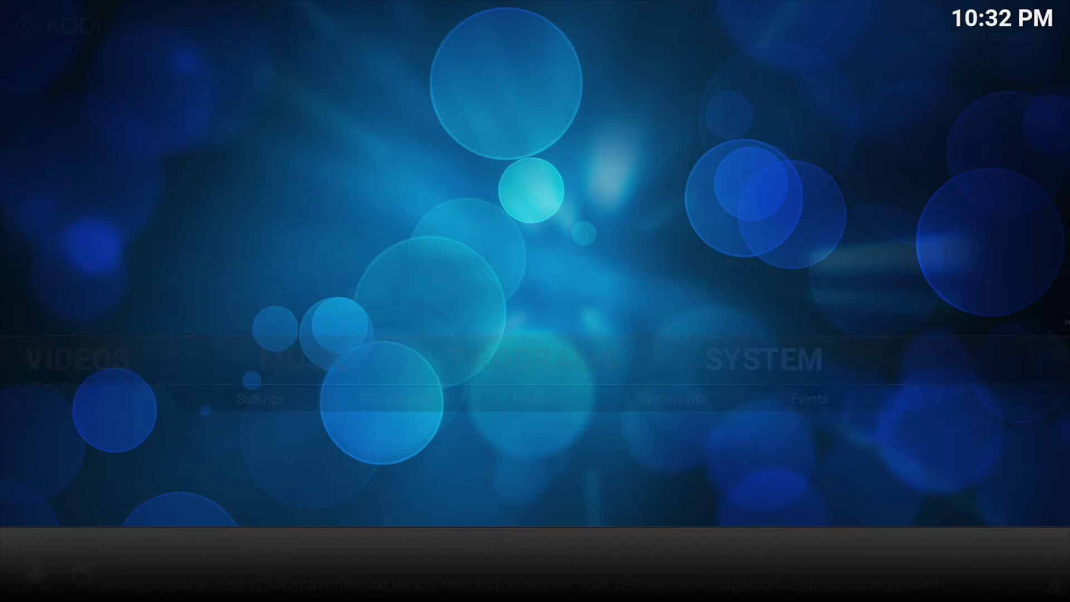
key(Down)
key(Down)
key(Down)
key(Down)
key(Down)
key(Down)
key(Down)
key(Up)
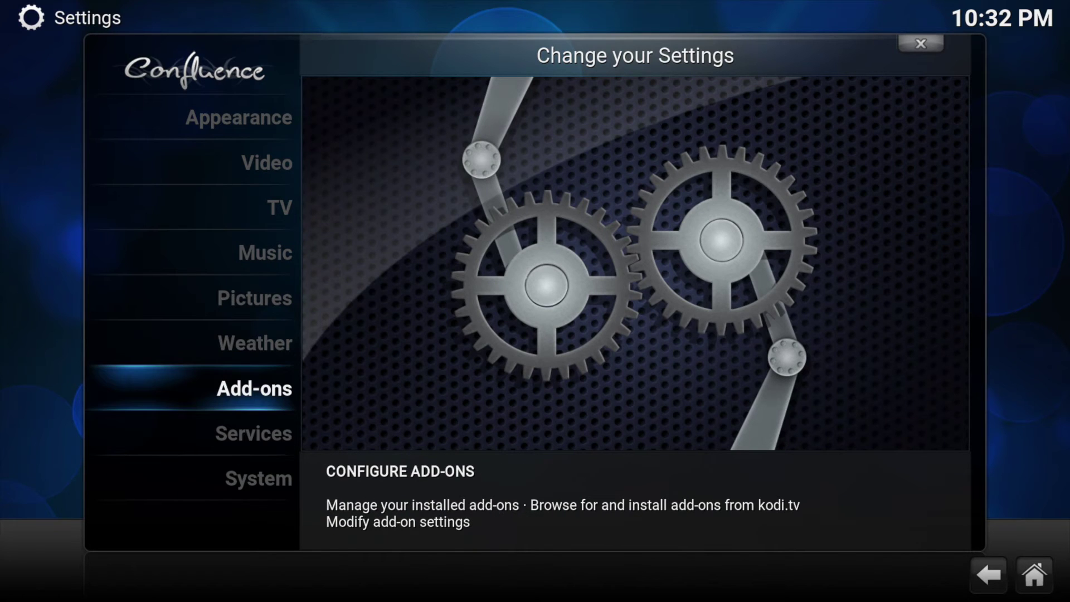
key(Return)
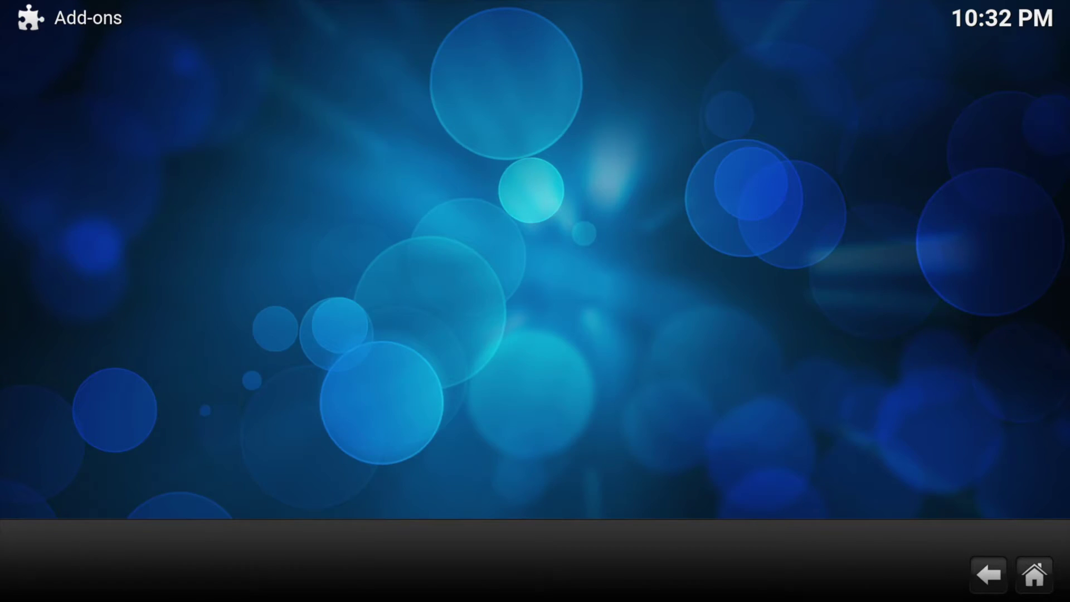
key(Down)
key(Down)
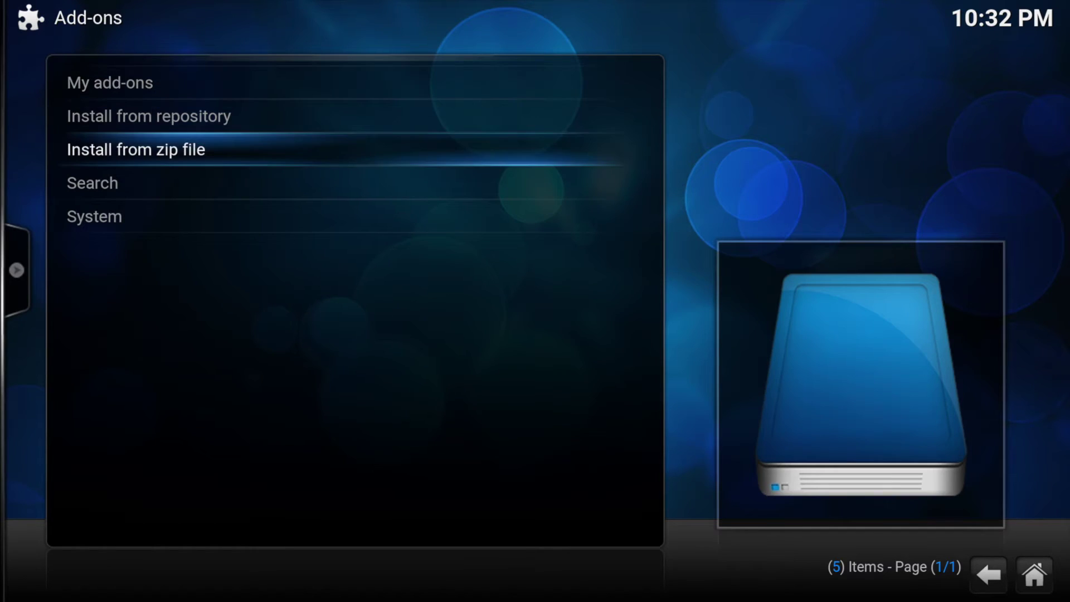
key(Return)
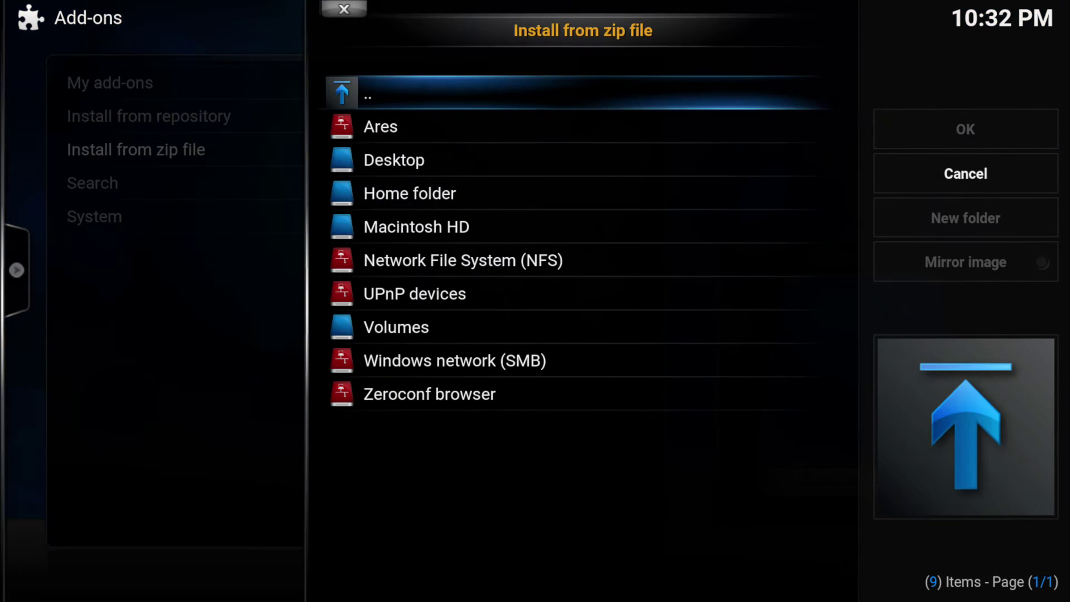
Step: Install repository.aresproject.zip from the Ares source's repository.aresproject folder
key(Down)
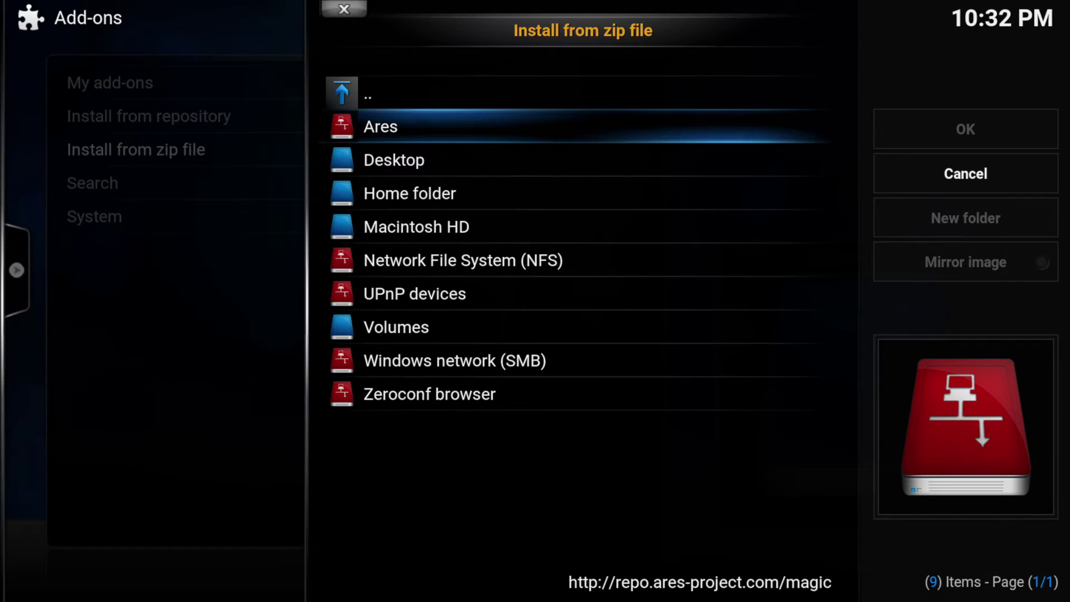
key(Return)
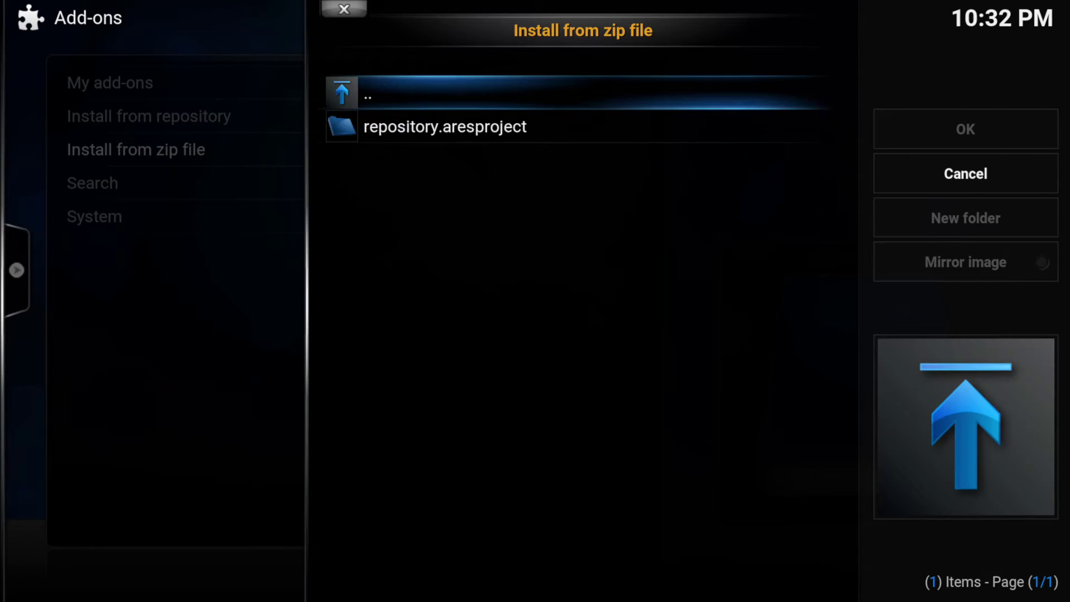
key(Down)
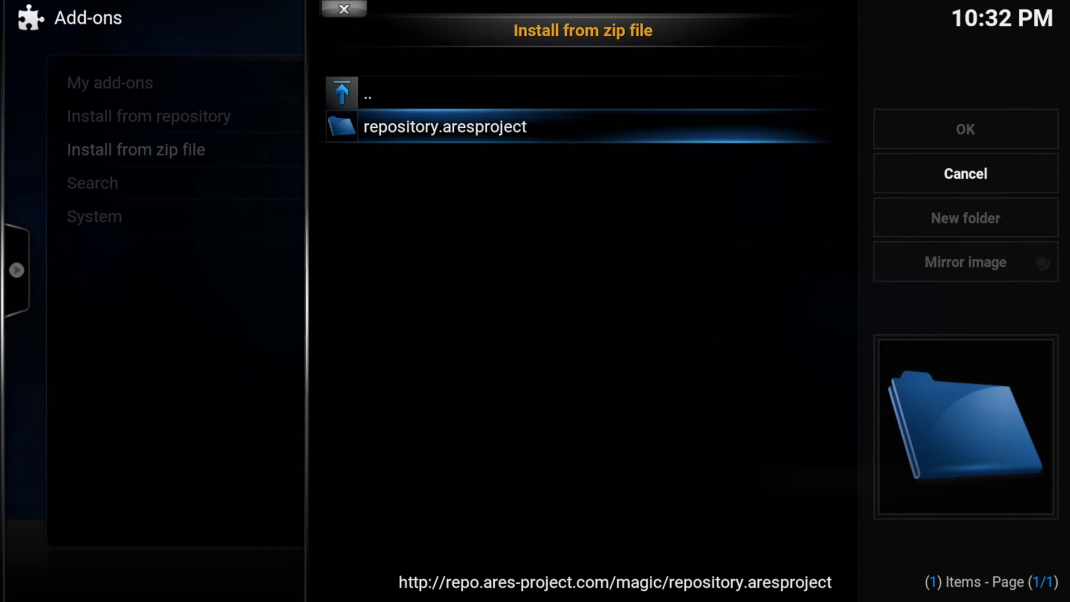
key(Return)
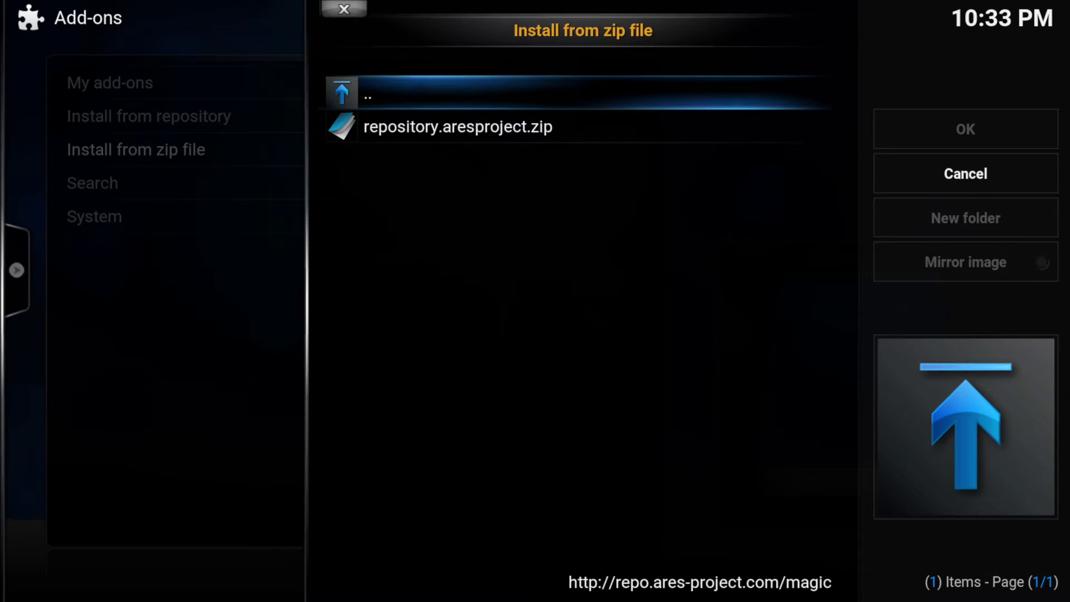
key(Down)
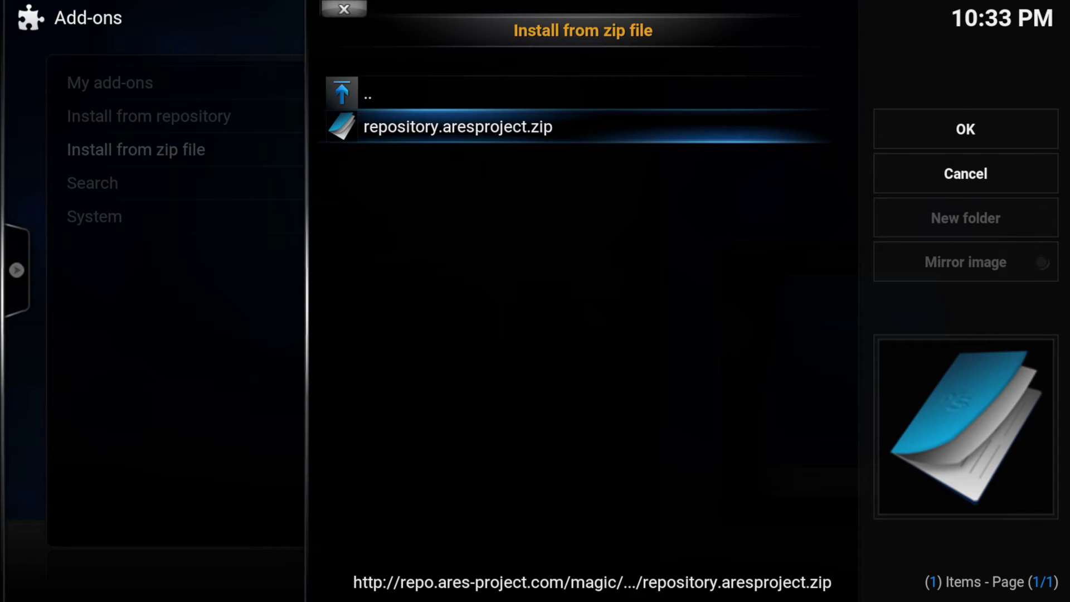
key(Return)
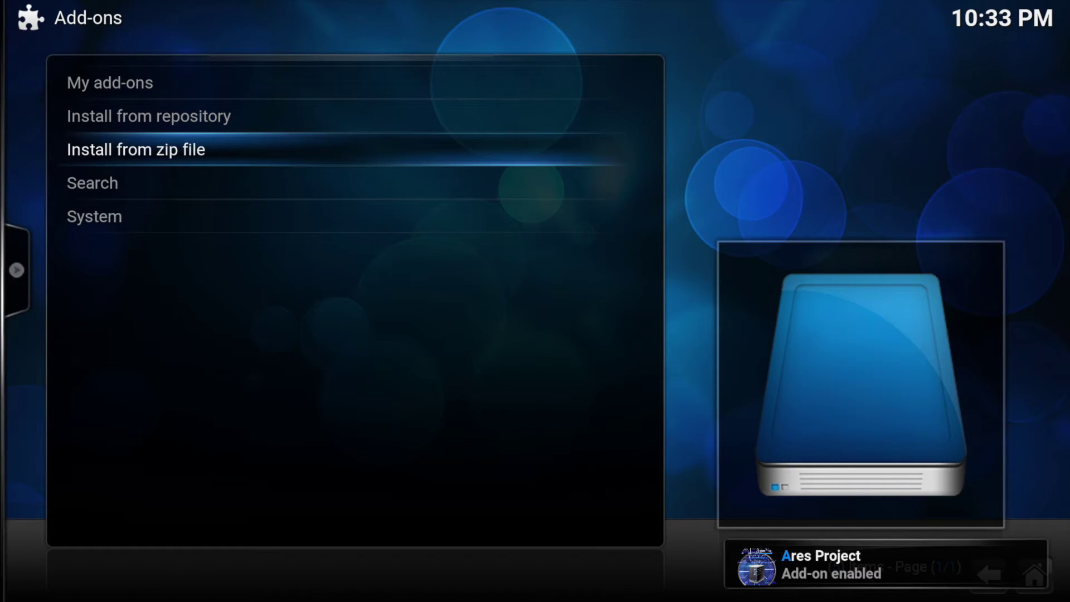
Step: Open Install from repository and highlight the Ares Project repository
key(Up)
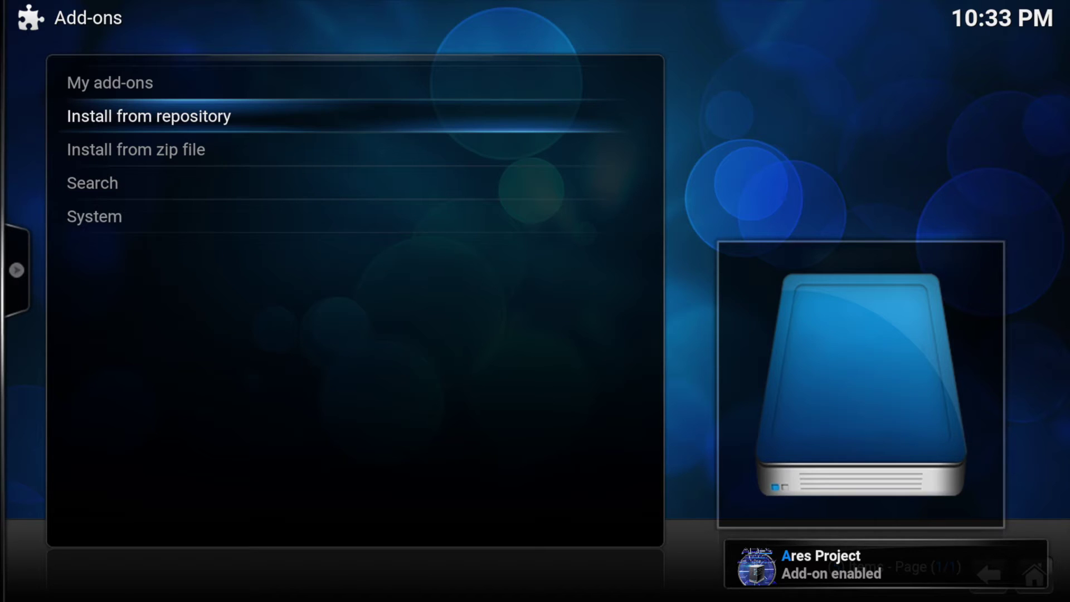
key(Return)
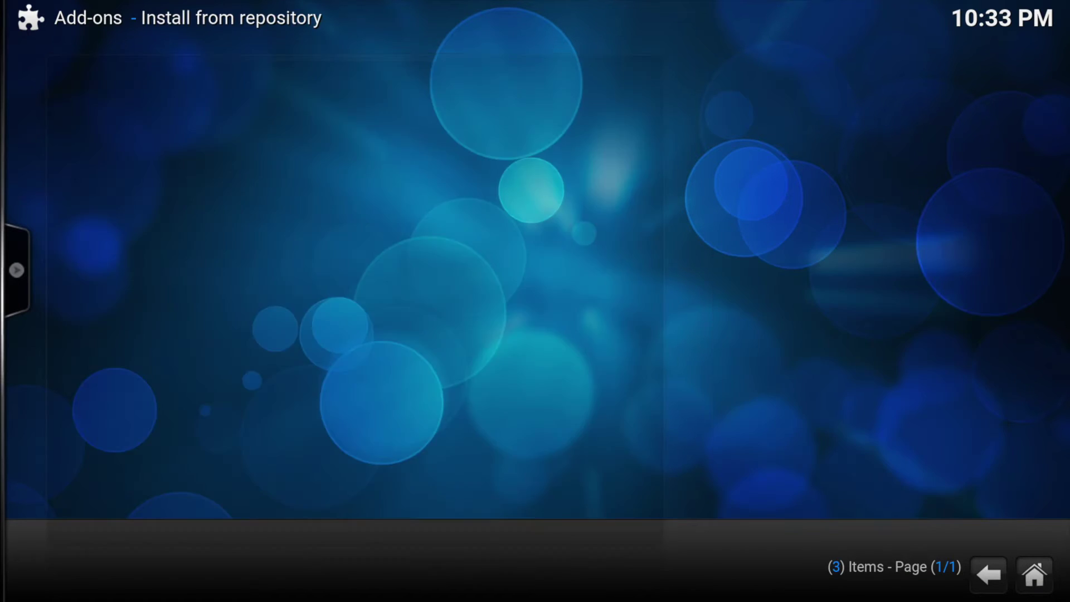
key(Down)
key(Down)
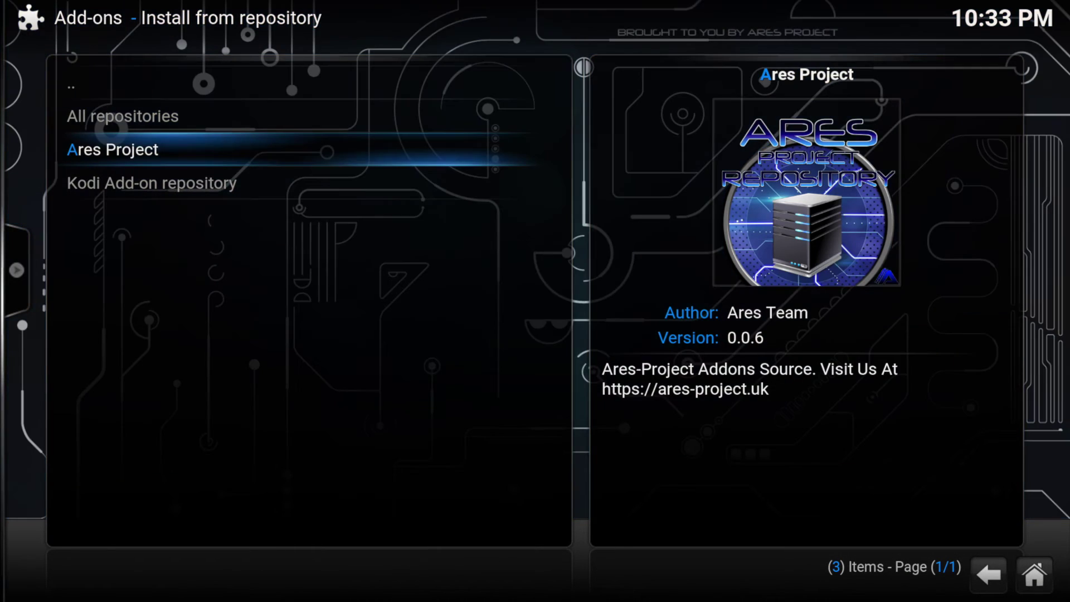
Step: Install Ares Wizard from Ares Project > Program add-ons via its information dialog
key(Return)
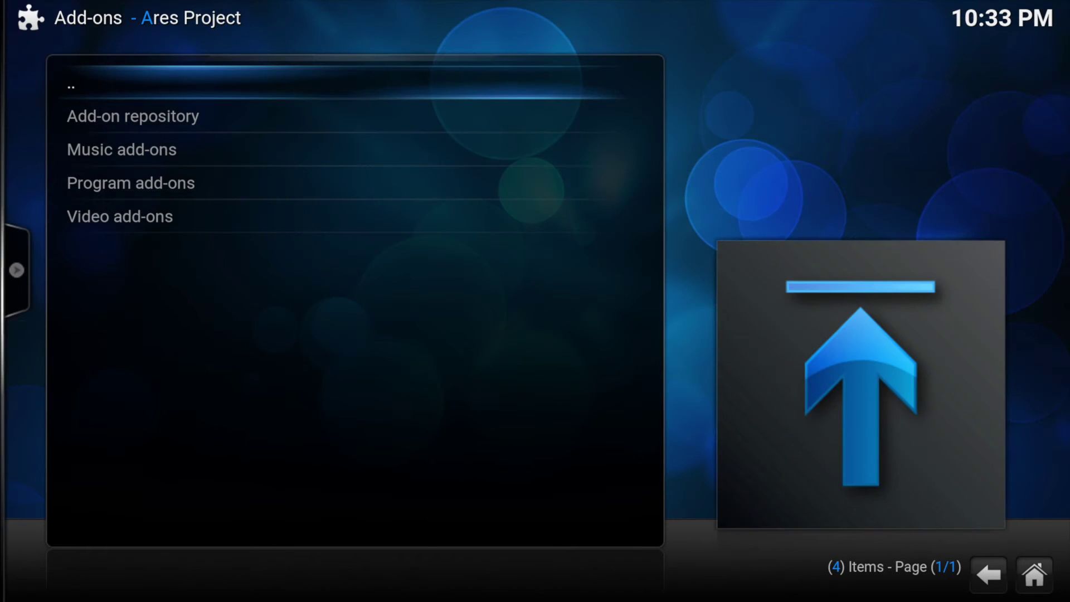
key(Down)
key(Down)
key(Down)
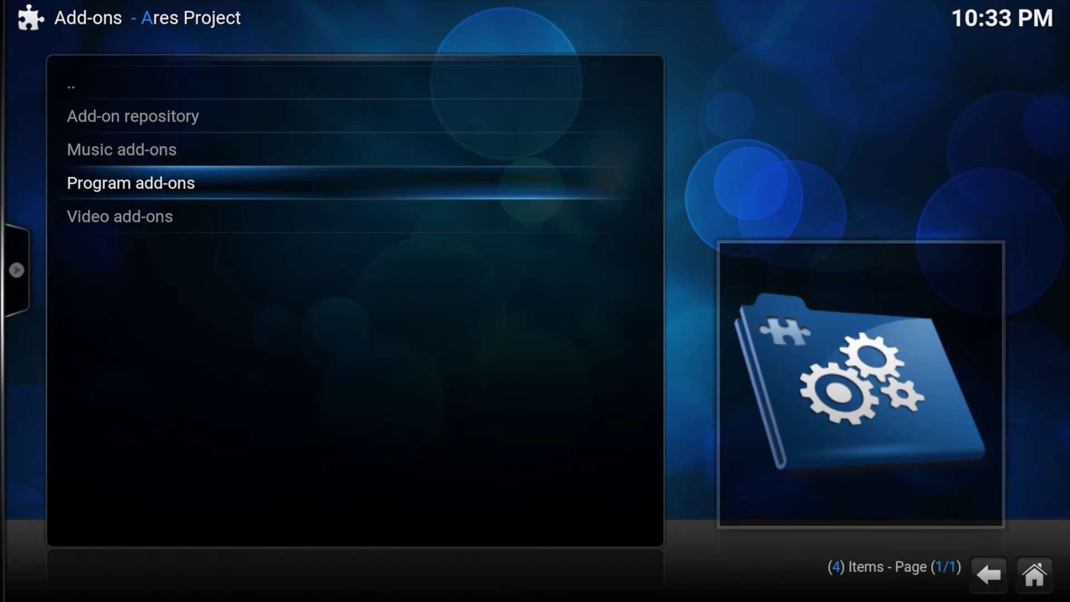
key(Return)
key(Down)
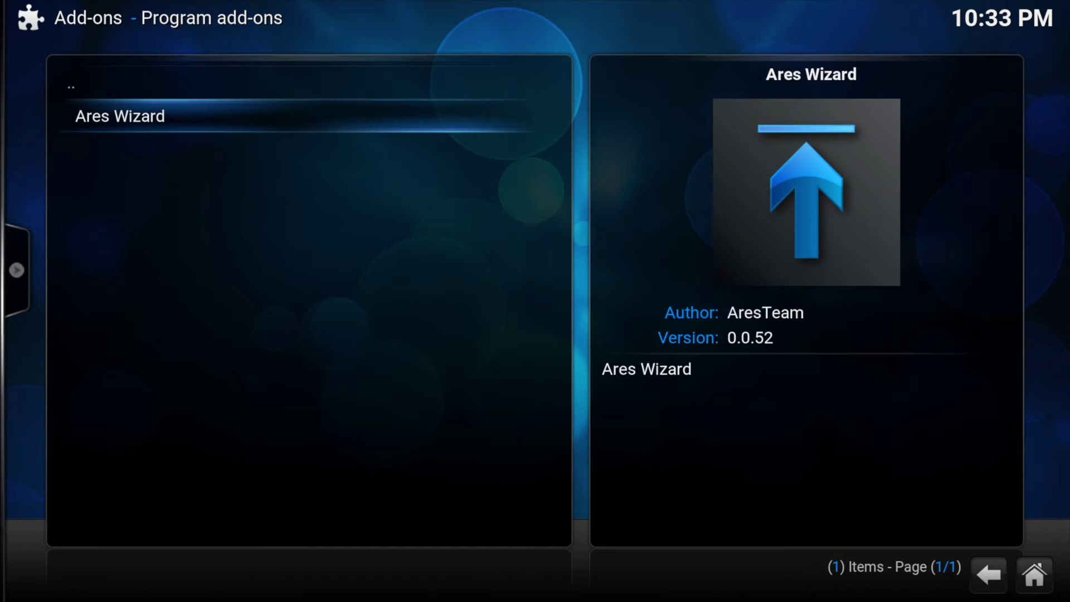
key(Return)
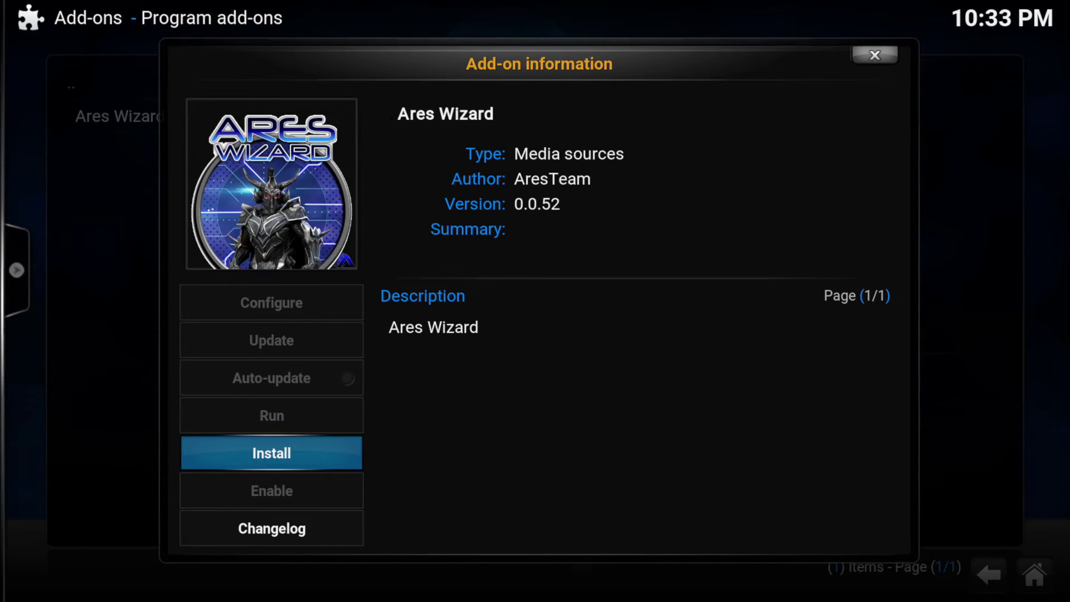
key(Return)
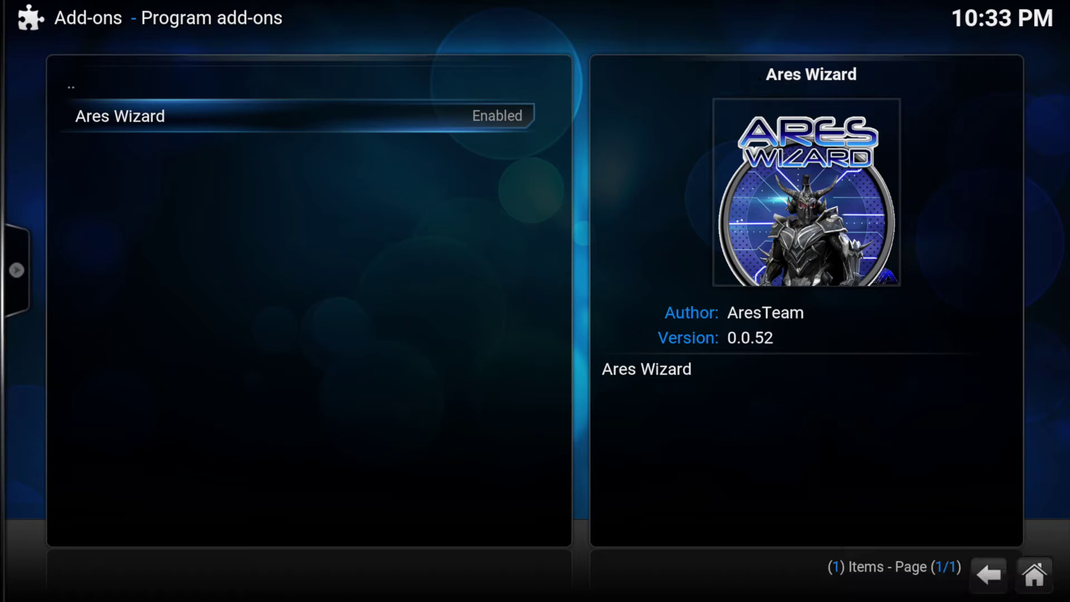
Step: Return home, launch Ares Wizard from Programs > Add-ons and close its changelog
key(Escape)
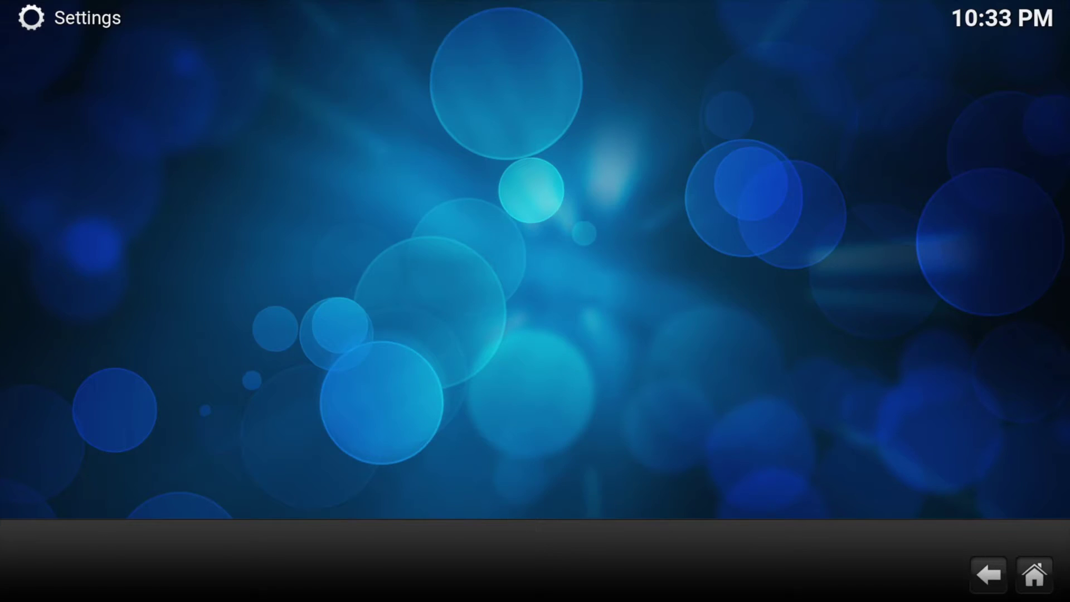
key(Escape)
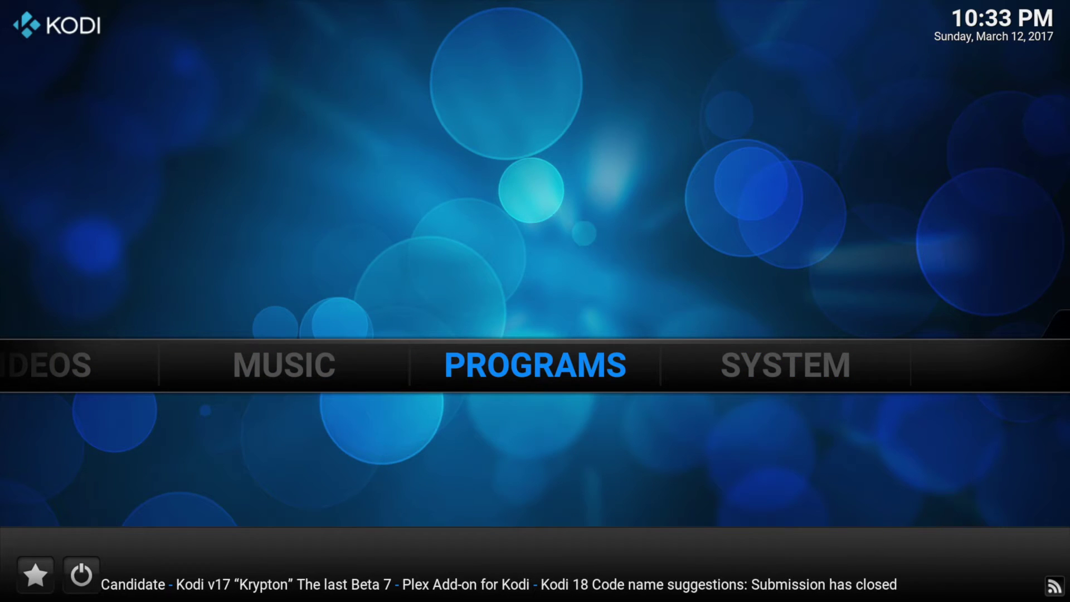
key(Return)
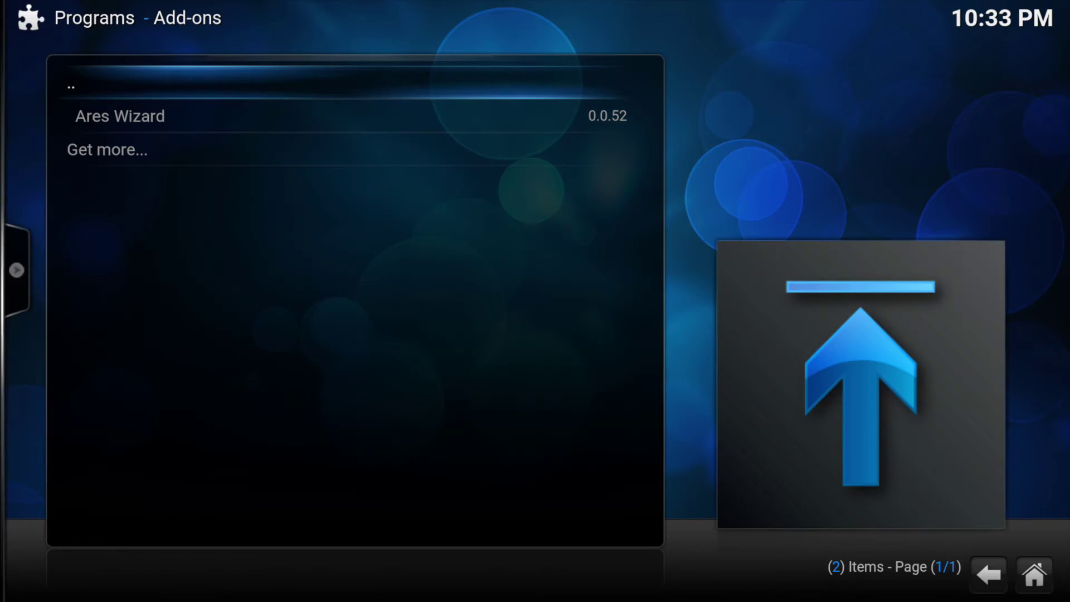
key(Down)
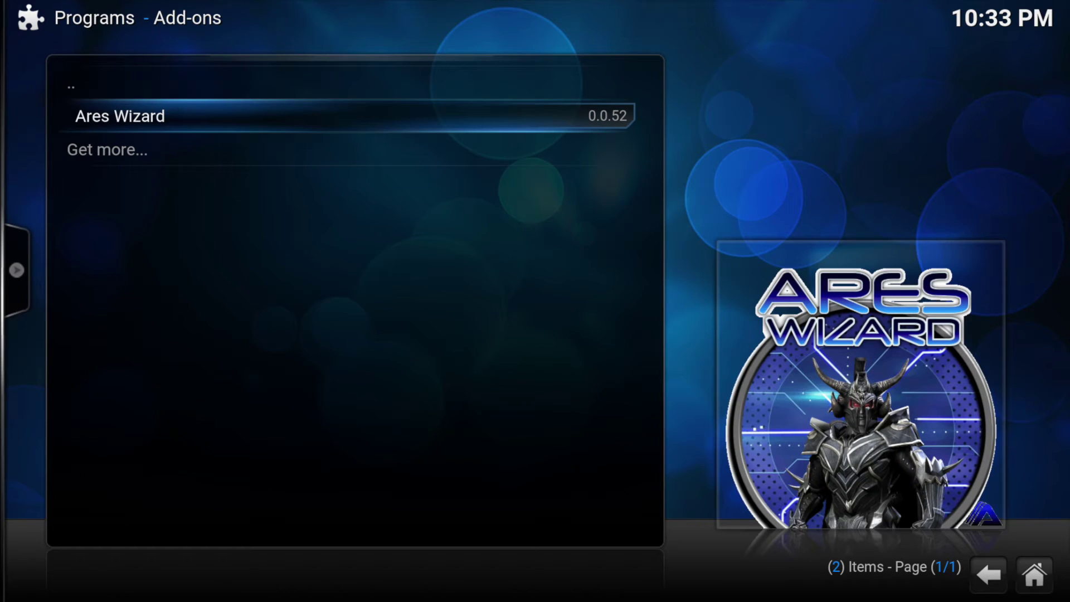
key(Return)
key(Return)
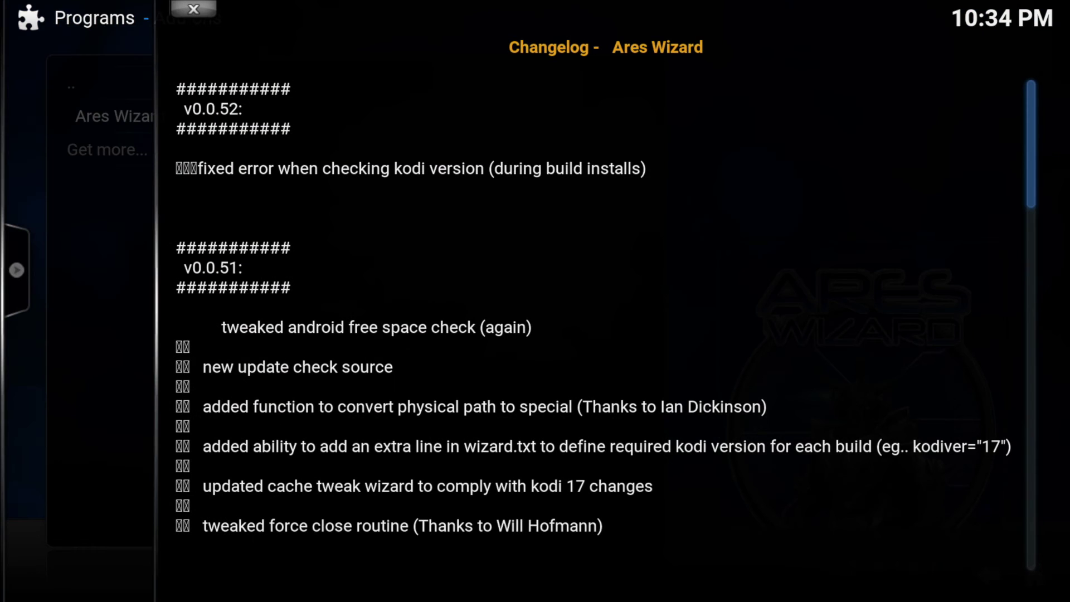
key(Escape)
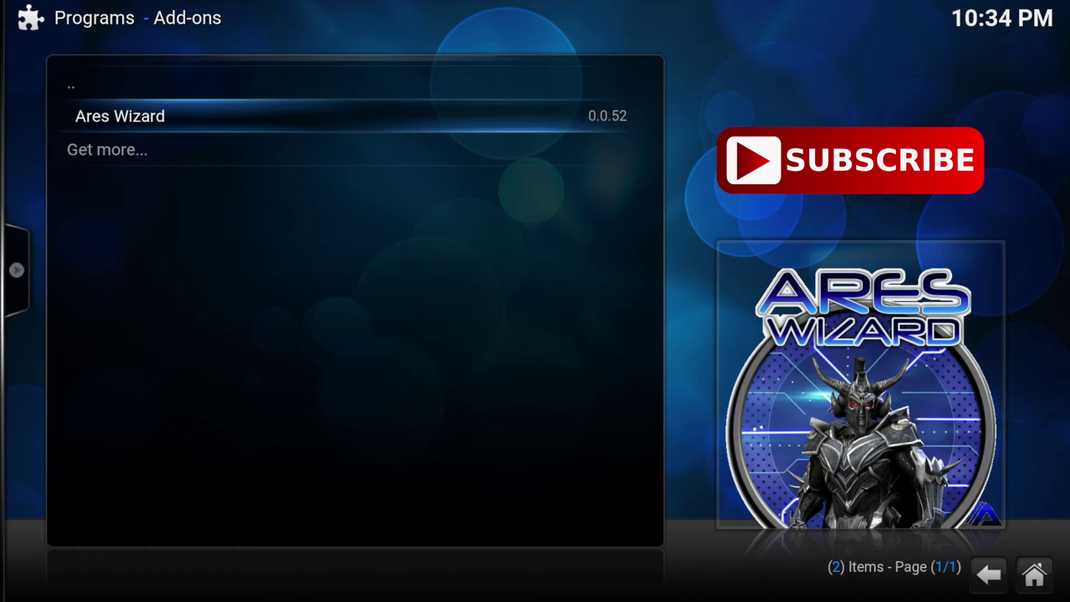
key(Return)
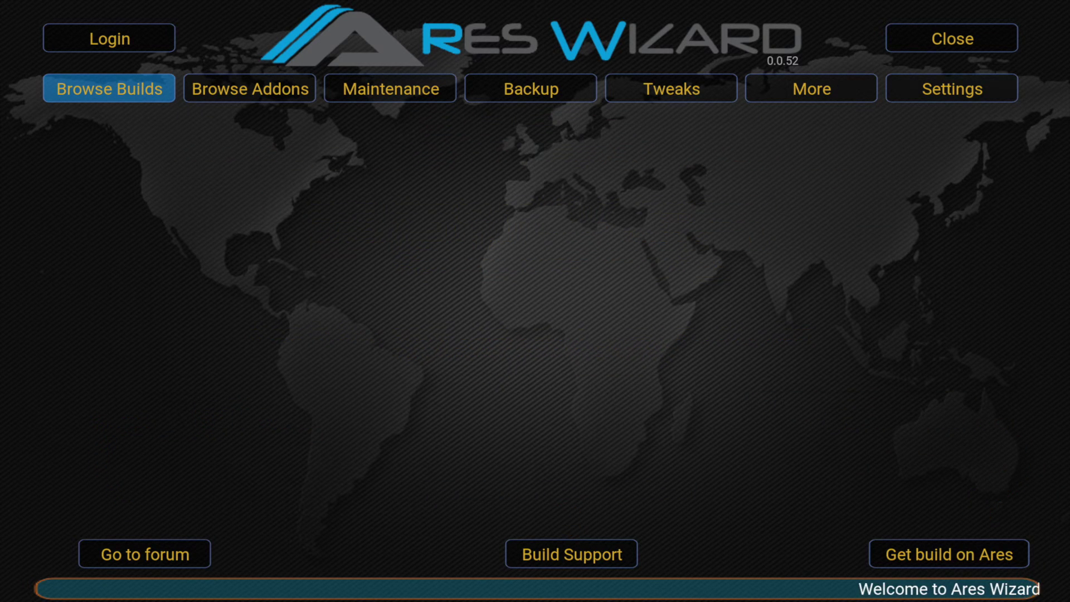
Step: Select the Pulse build group under Browse Builds > All Builds
key(Right)
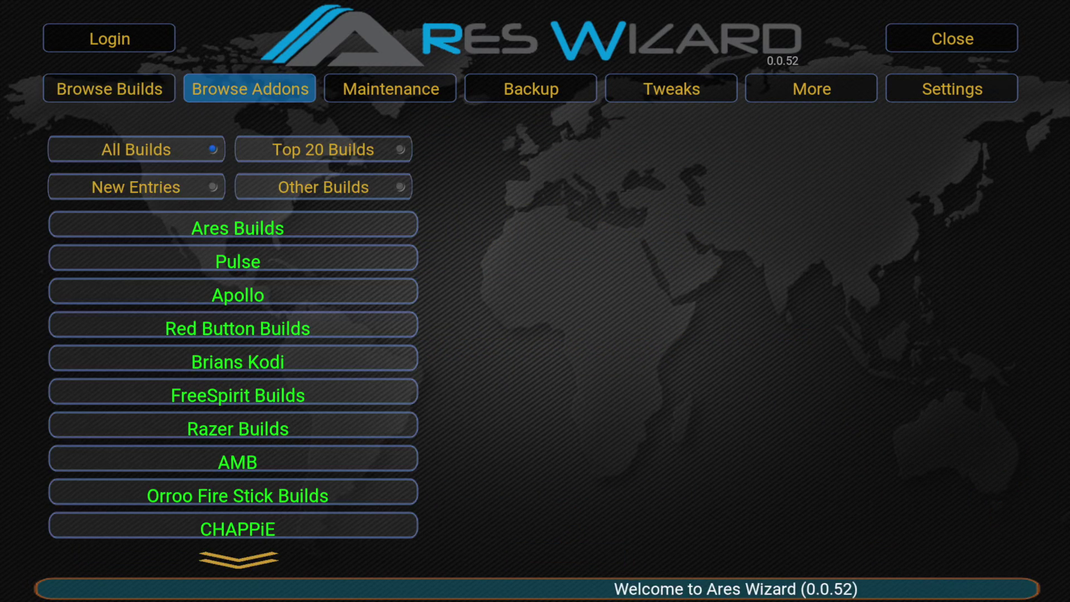
key(Left)
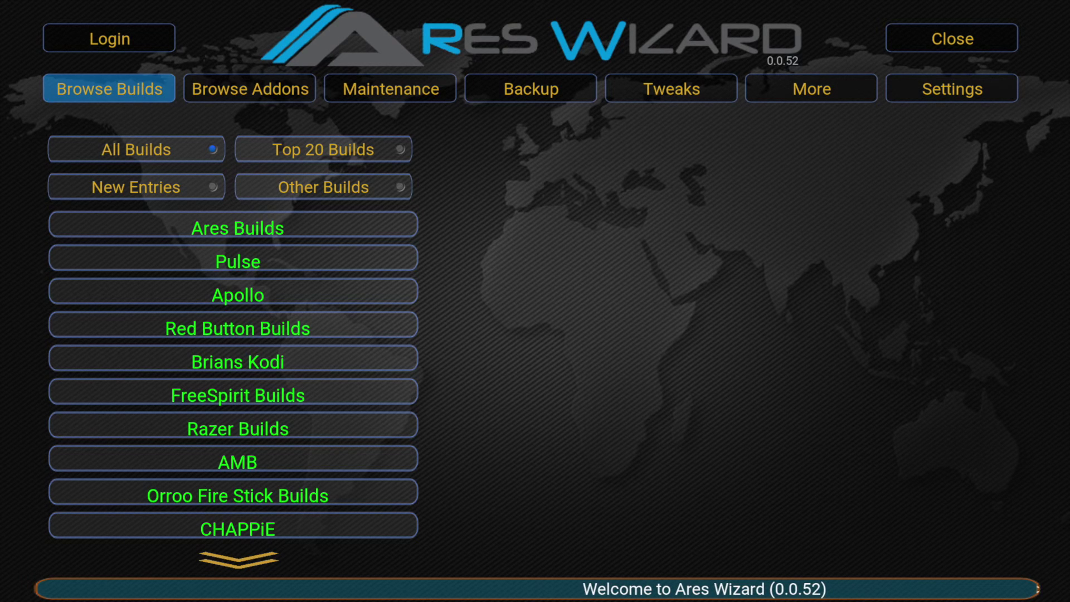
key(Down)
key(Down)
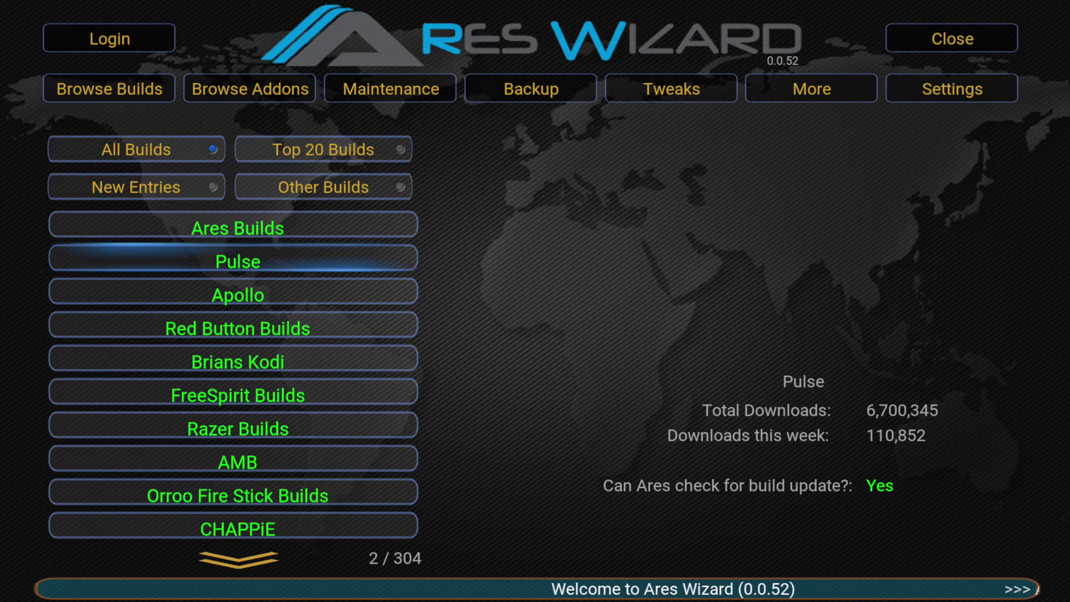
key(Return)
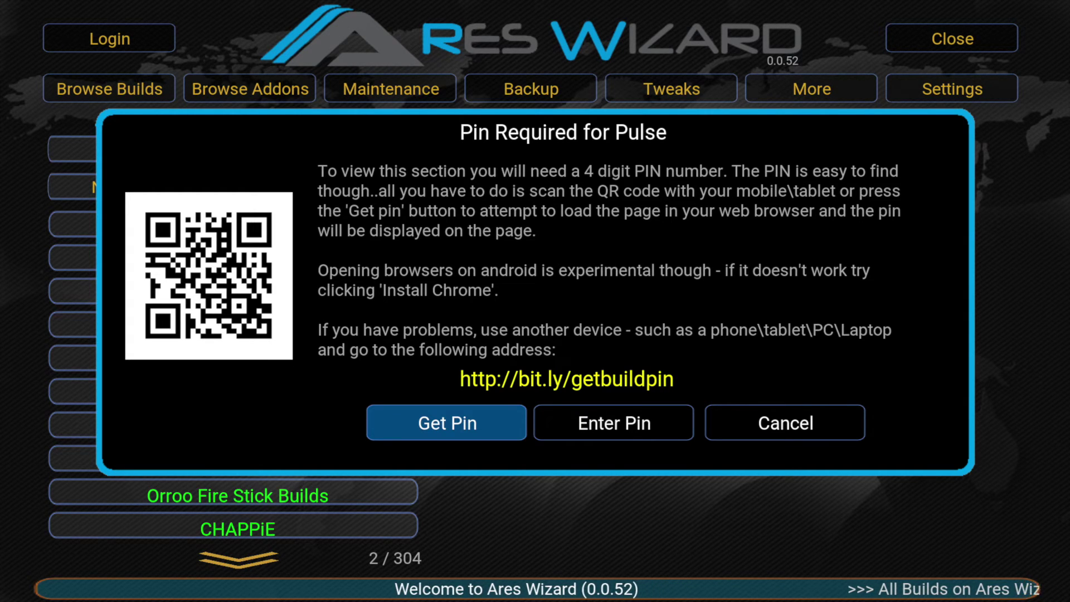
Step: Choose Enter Pin and key in the first digit of the PIN
key(Right)
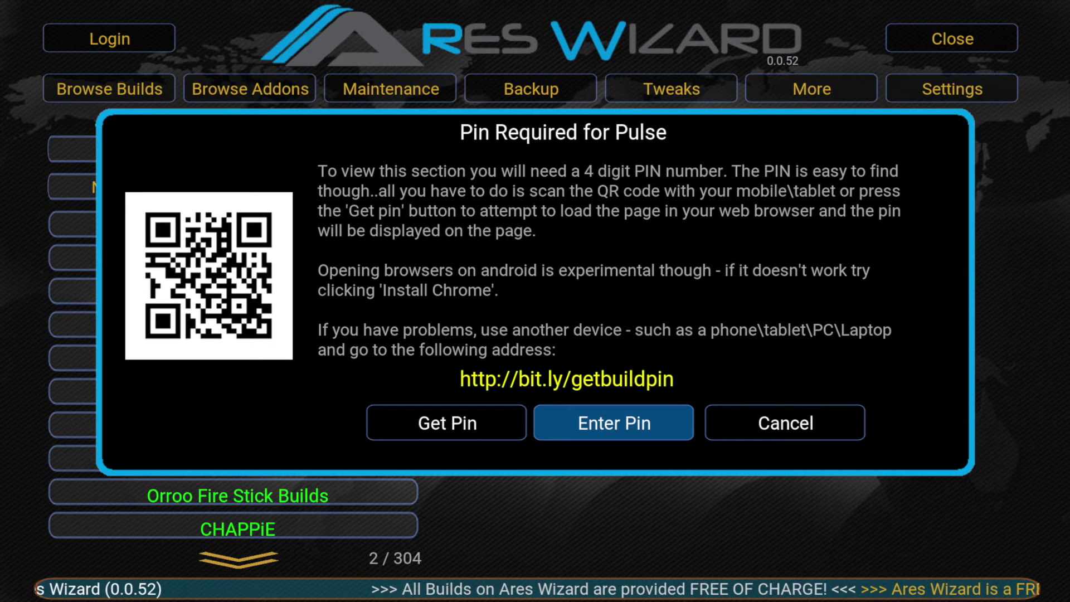
key(Return)
key(Left)
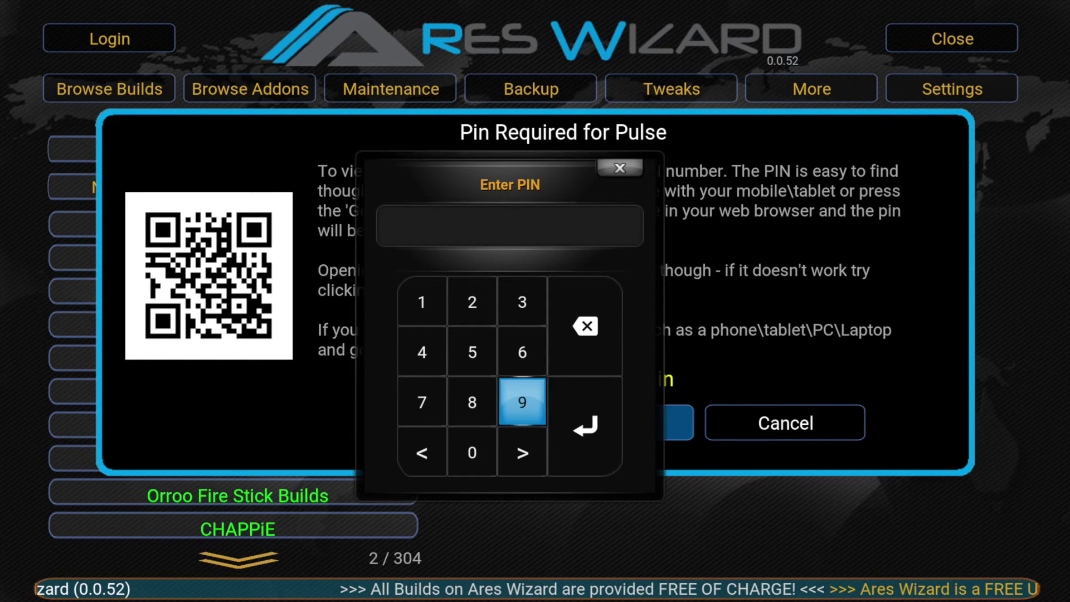
key(Left)
key(Left)
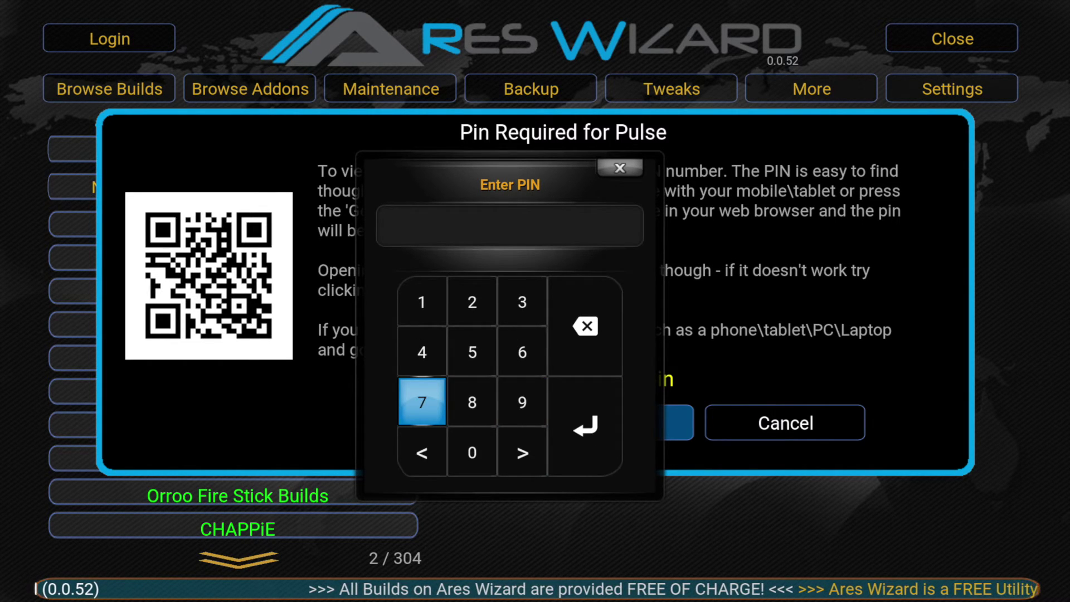
key(Up)
key(Up)
key(Return)
Step: Enter the remaining three PIN digits and submit the PIN
key(Right)
key(Down)
key(Down)
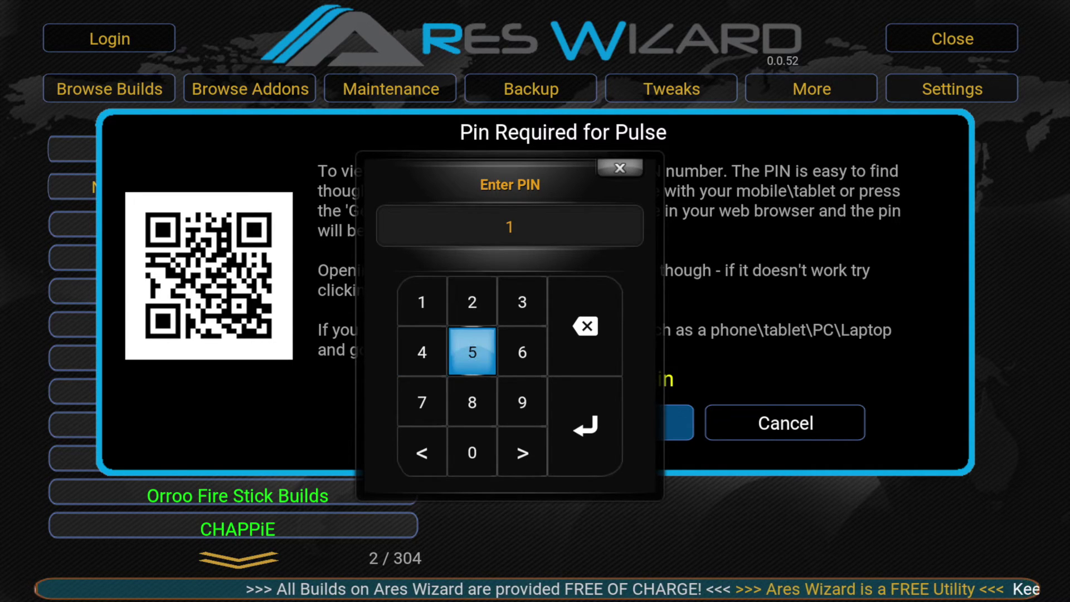
key(Right)
key(Return)
key(Up)
key(Up)
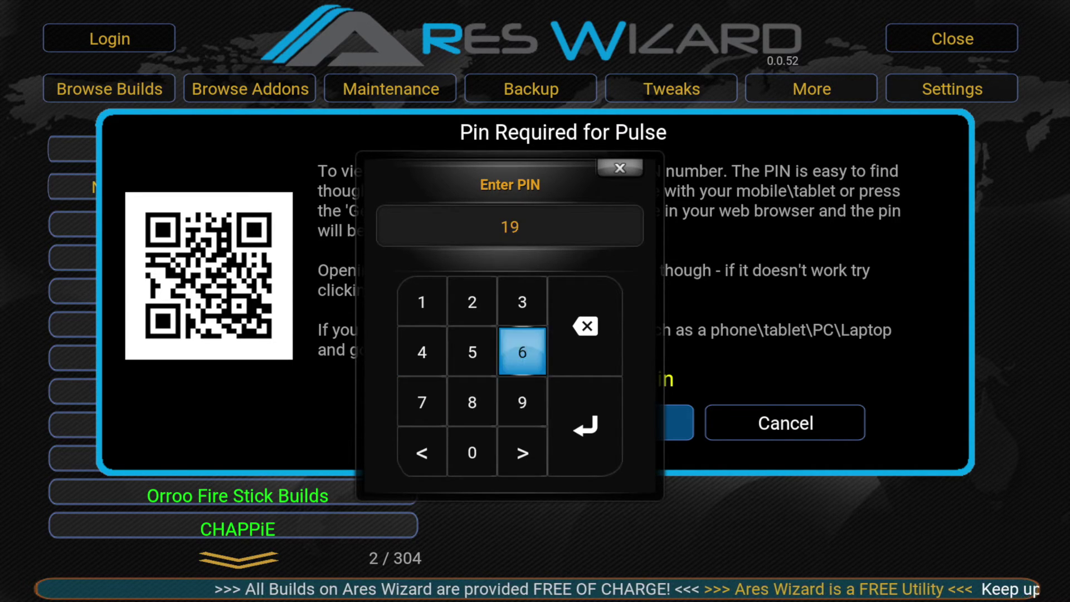
key(Return)
key(Return)
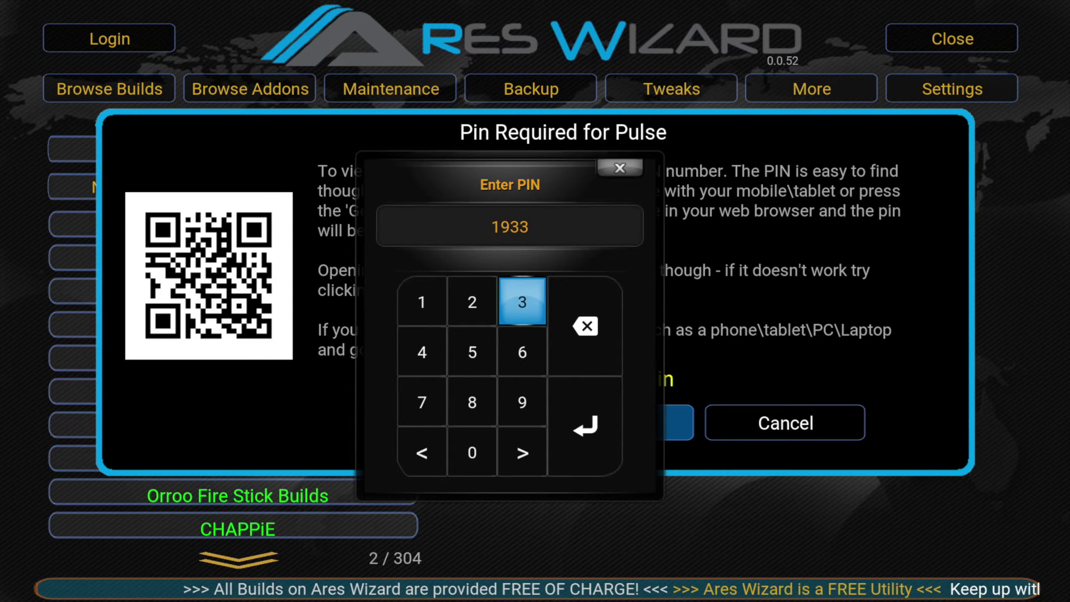
key(Down)
key(Down)
key(Right)
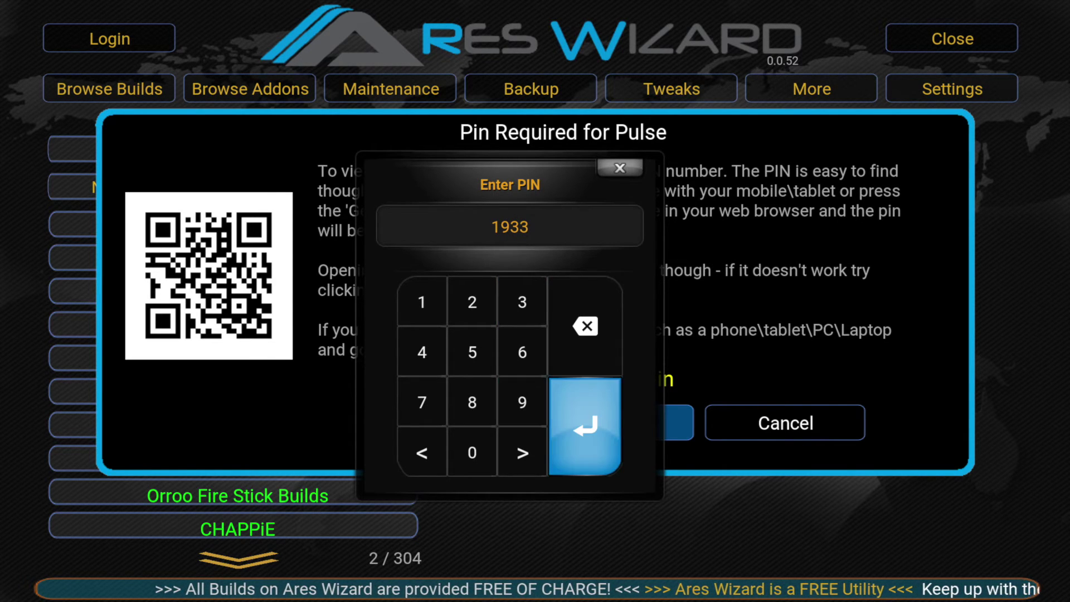
key(Return)
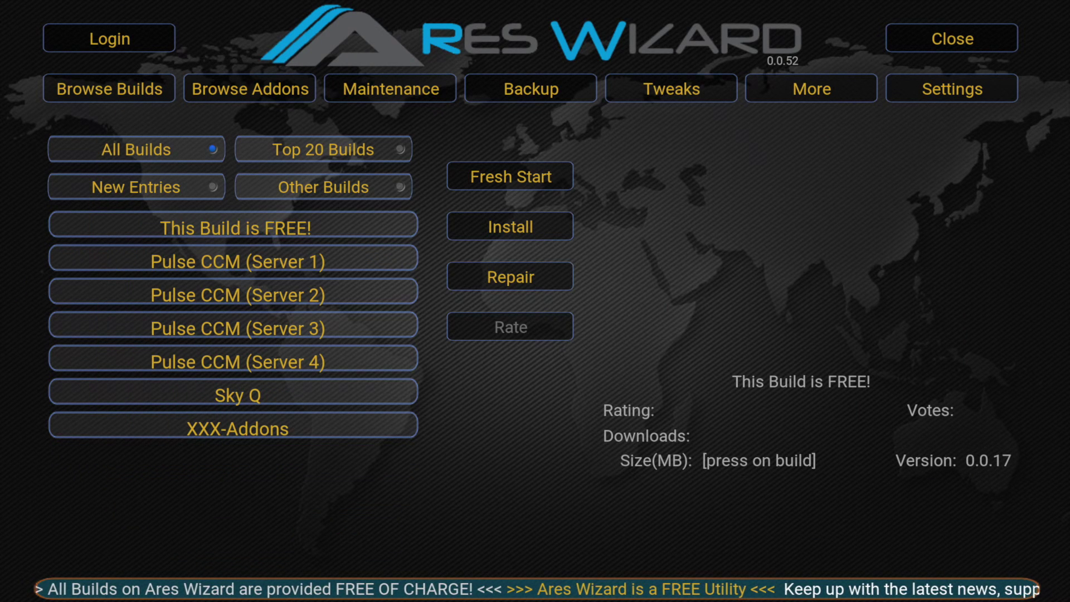
Step: Select Pulse CCM (Server 1) and install it, waiting for the download to finish
key(Up)
key(Left)
key(Down)
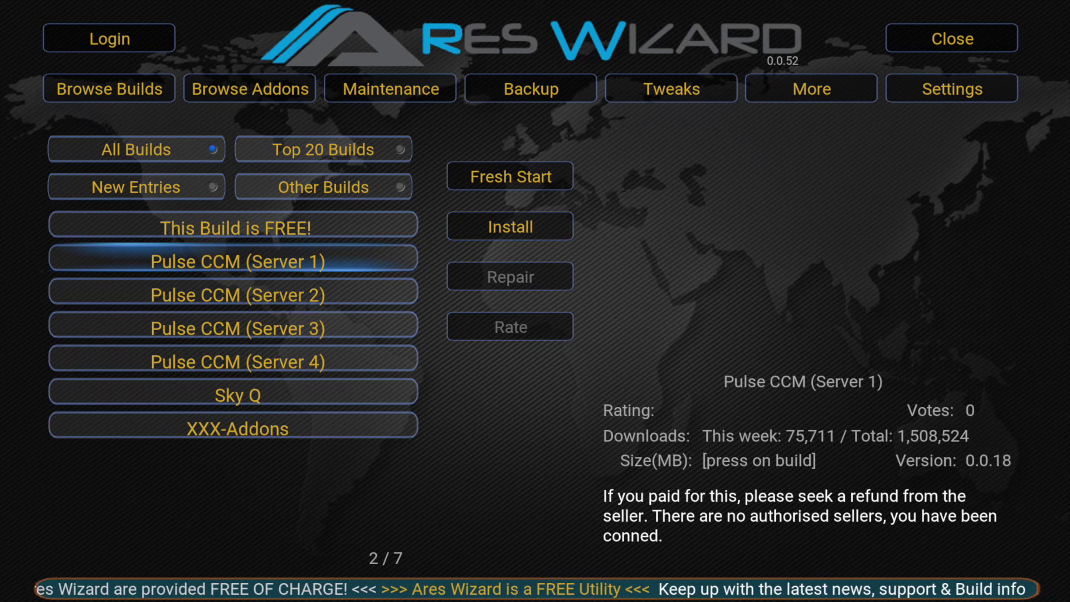
key(Right)
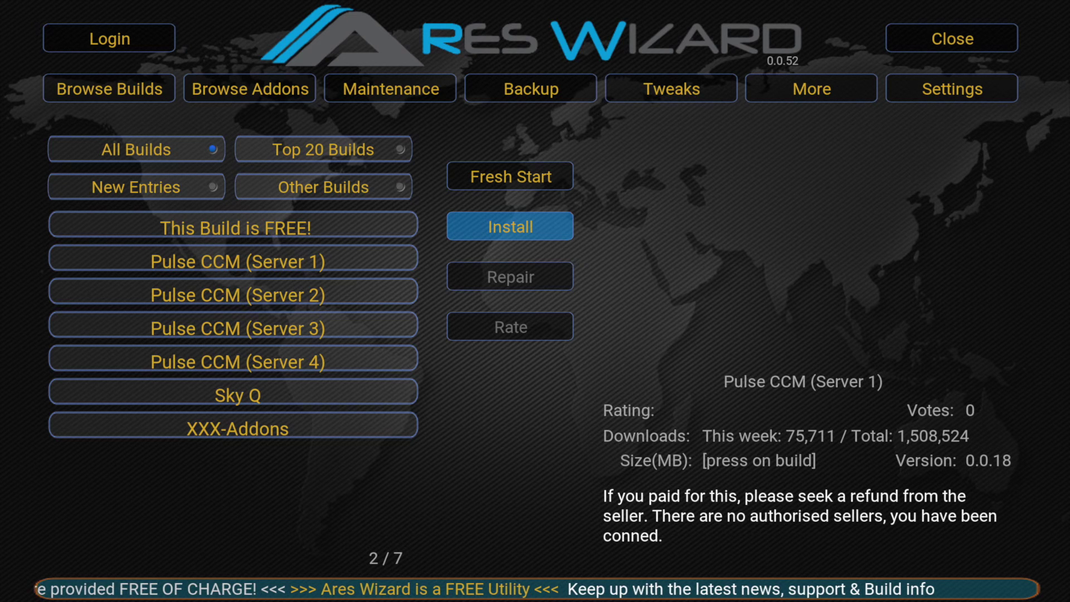
key(Return)
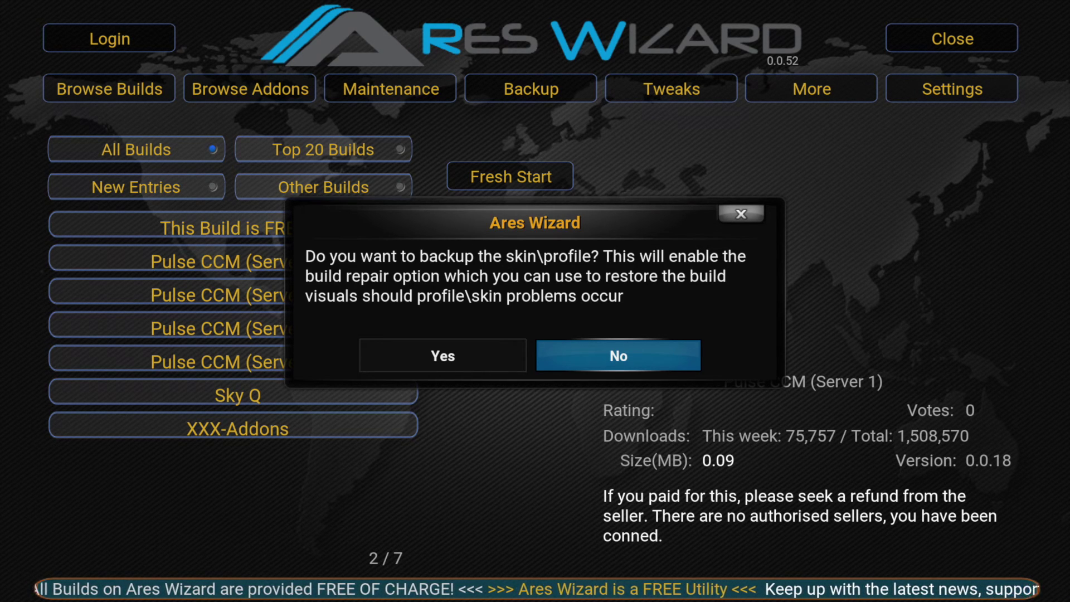
Step: Answer Yes to backing up the skin and profile and let the install complete
key(Left)
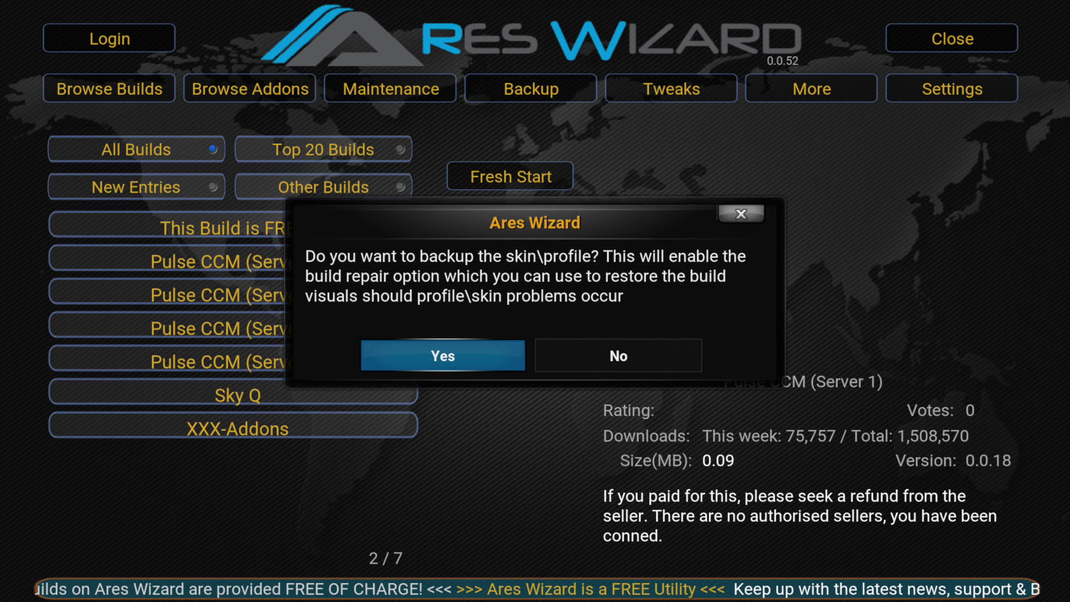
key(Return)
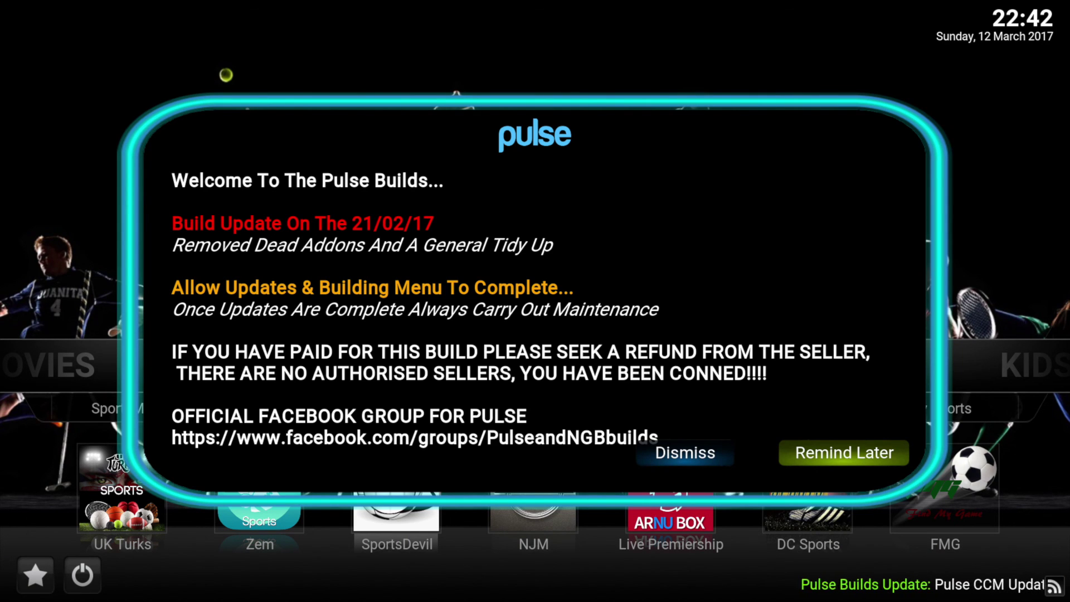
Step: Dismiss the 'Welcome To The Pulse Builds' popup
key(Left)
key(Return)
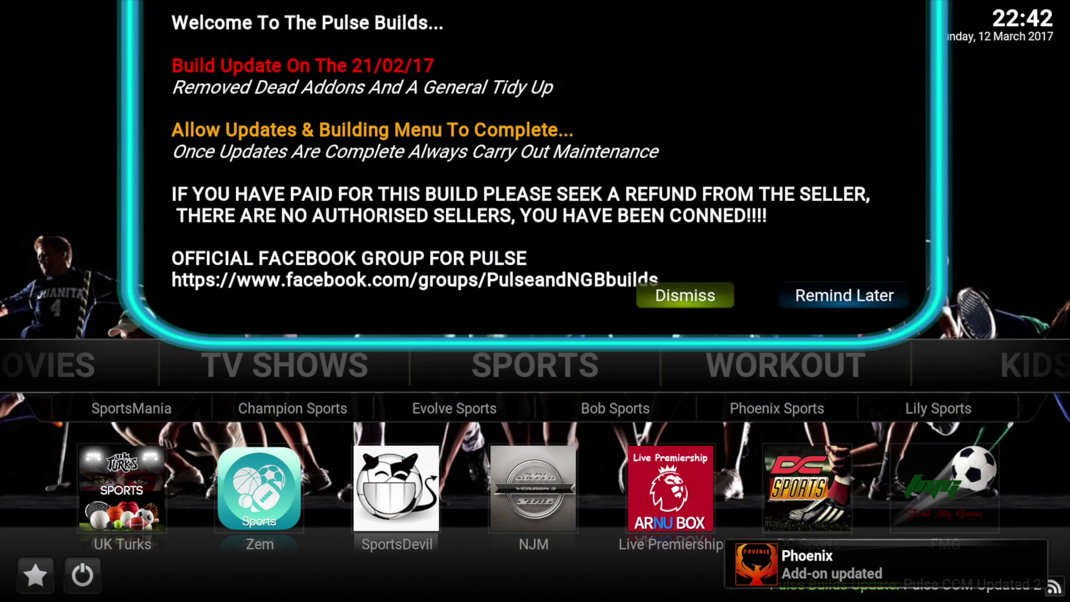